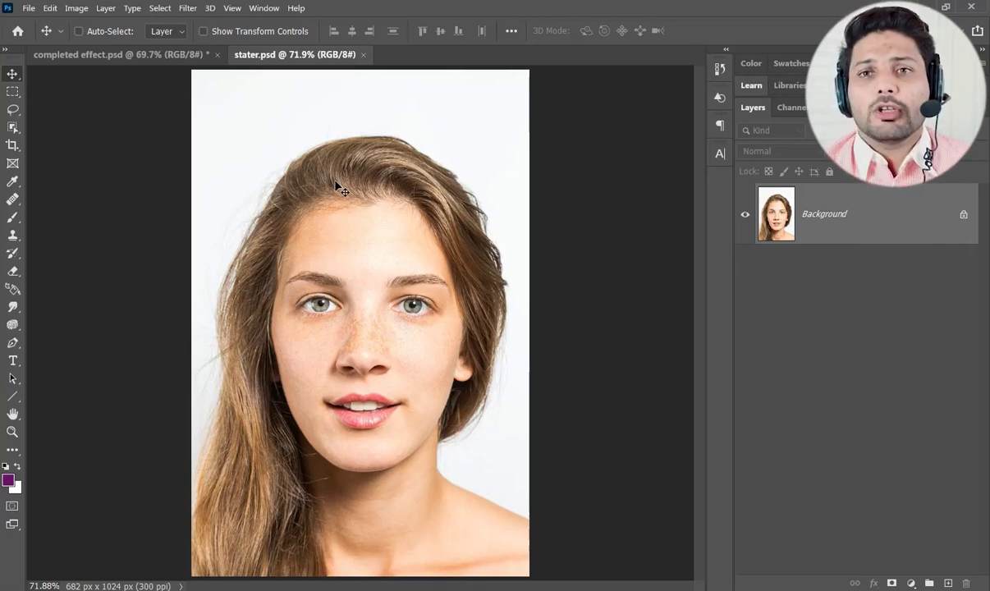
- Preview the finished example, then unlock the Background as a layer named 'beautiful lady'
click(86, 55)
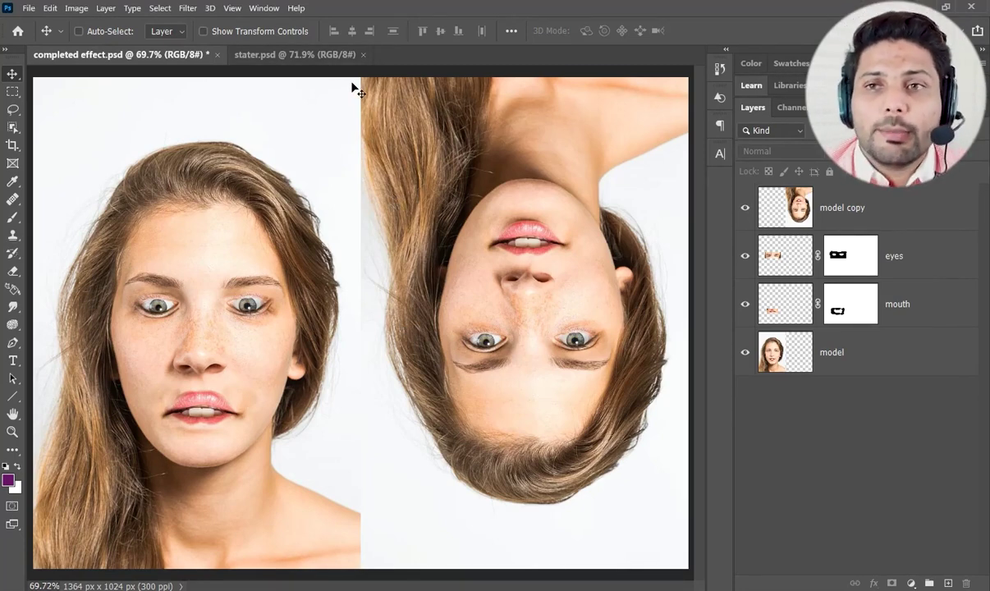
click(328, 57)
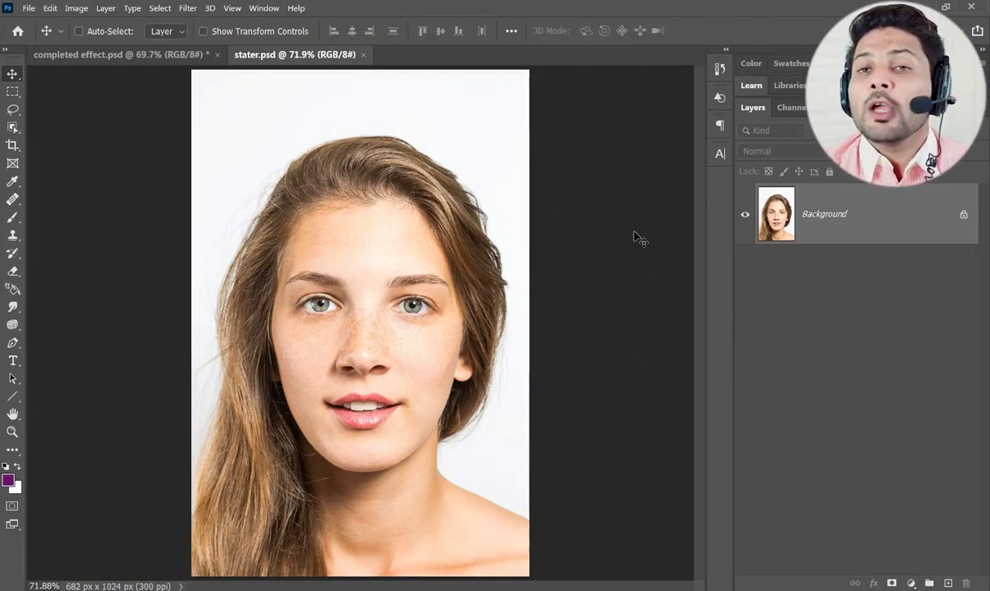
double_click(840, 215)
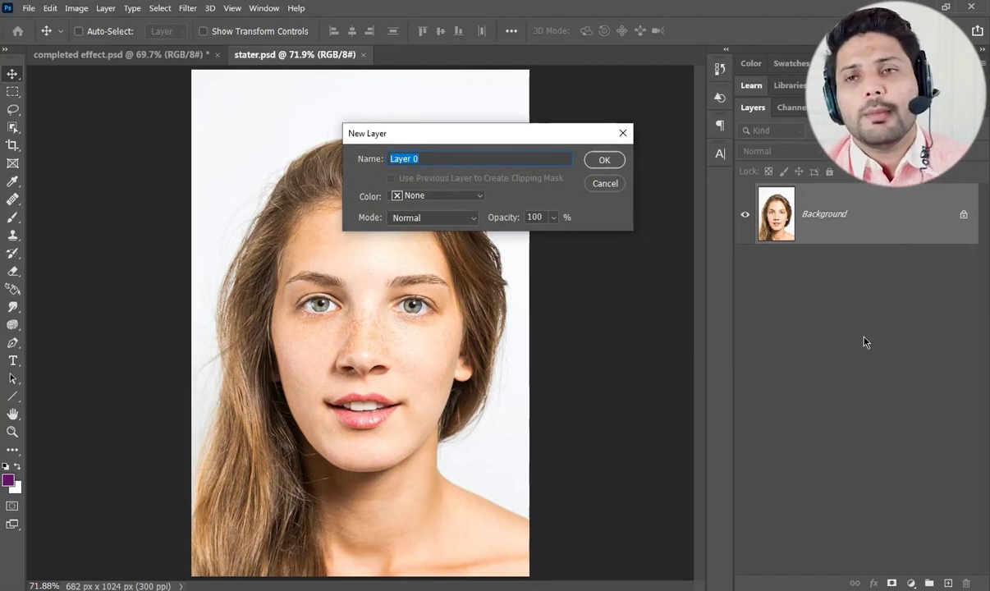
text(bea)
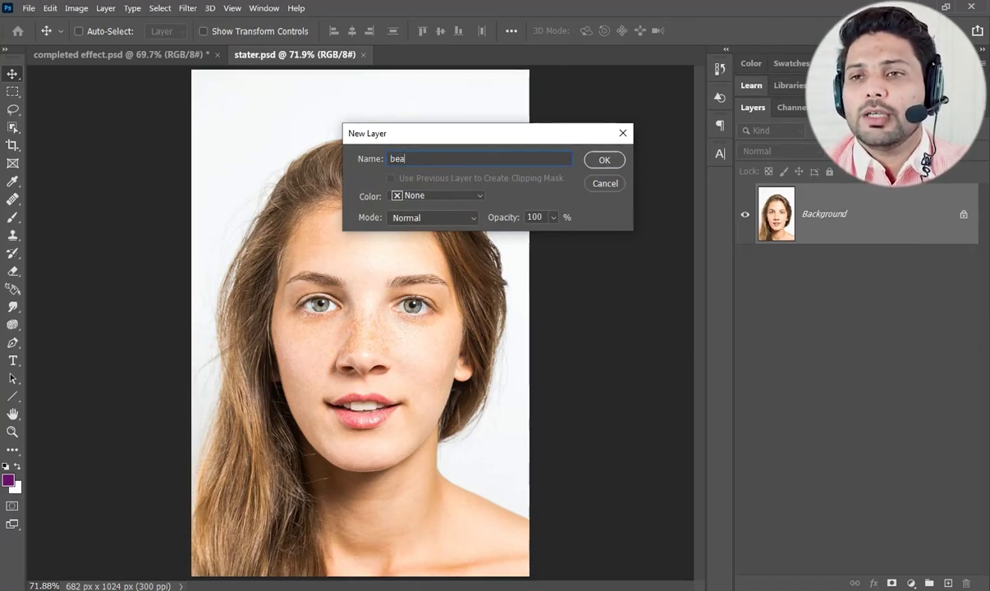
text(utigful)
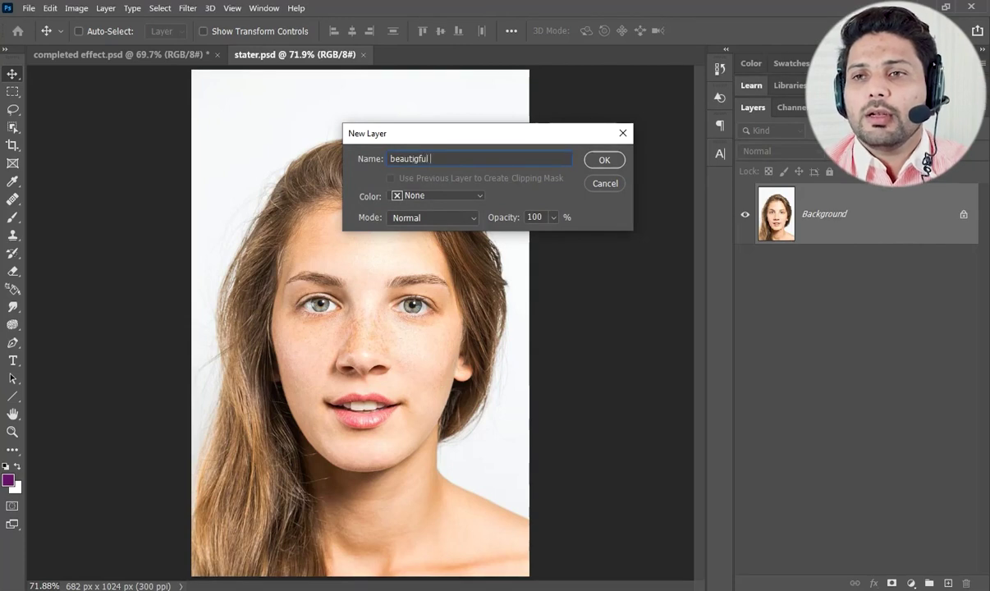
key(BackSpace)
key(BackSpace)
text(ful lady)
key(Return)
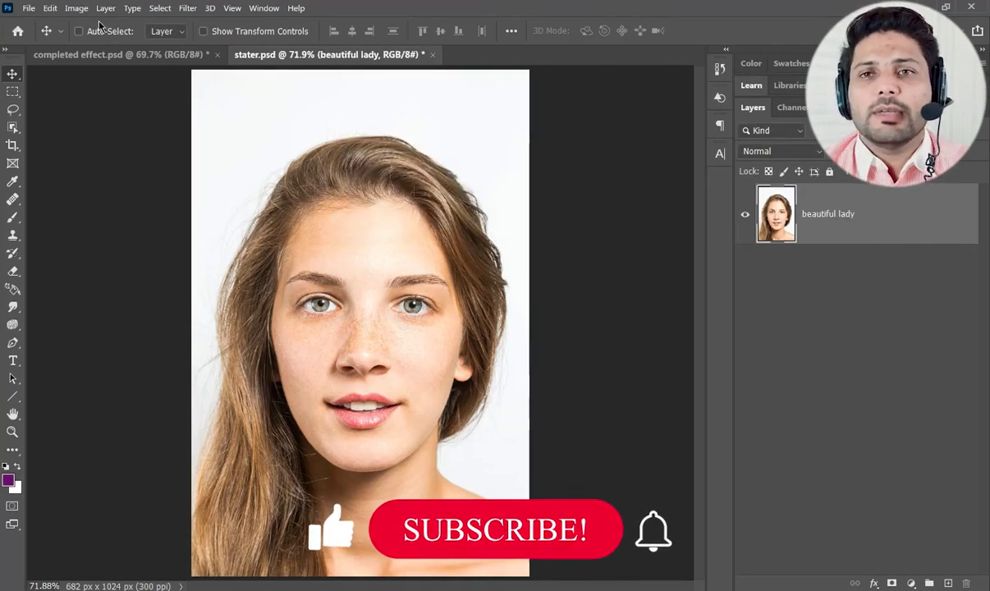
click(79, 12)
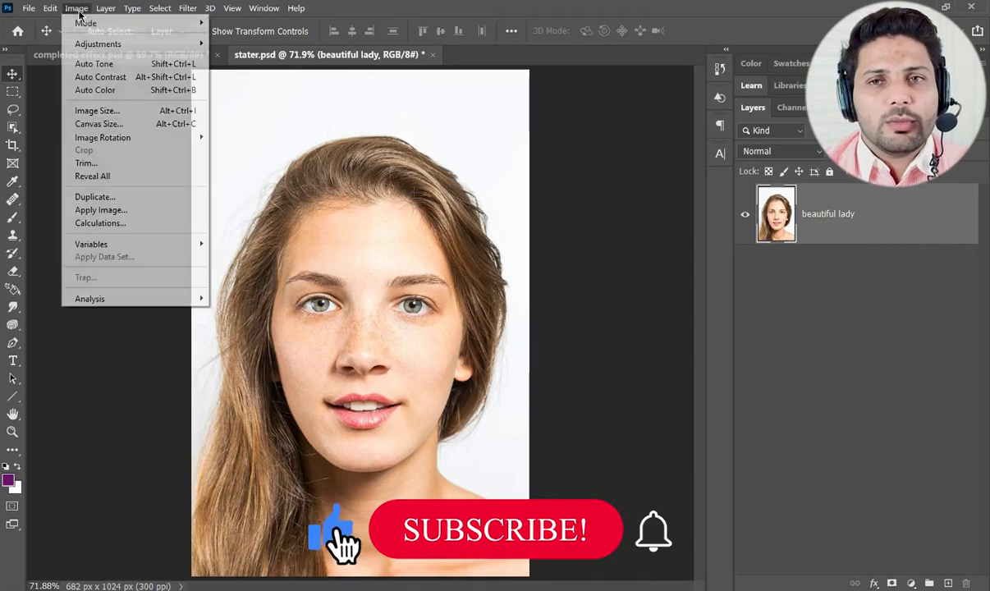
- Set Canvas Size width to 200 percent, anchored left, making the canvas 1364 × 1024 px
click(121, 126)
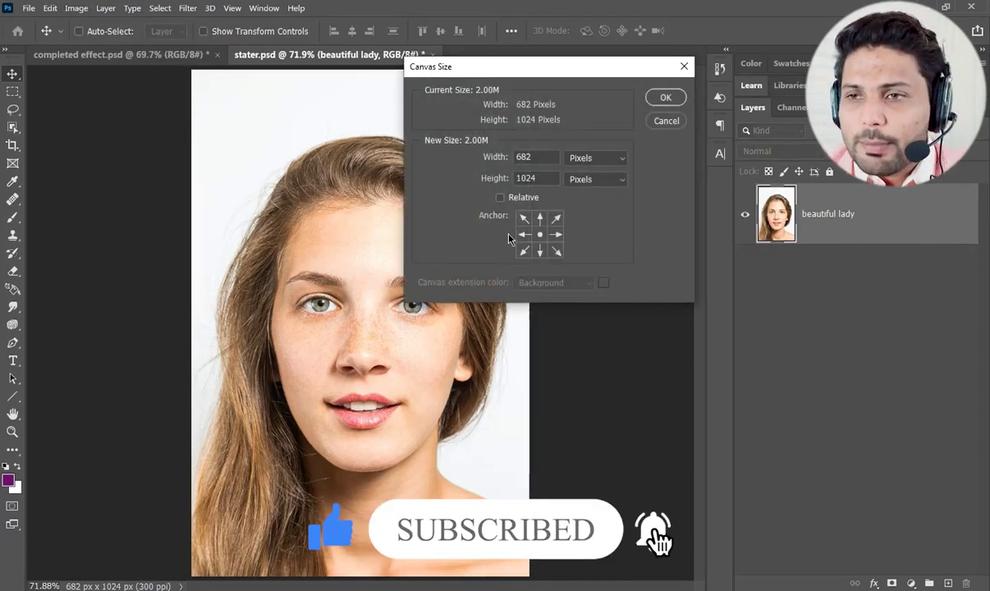
drag(459, 66, 470, 62)
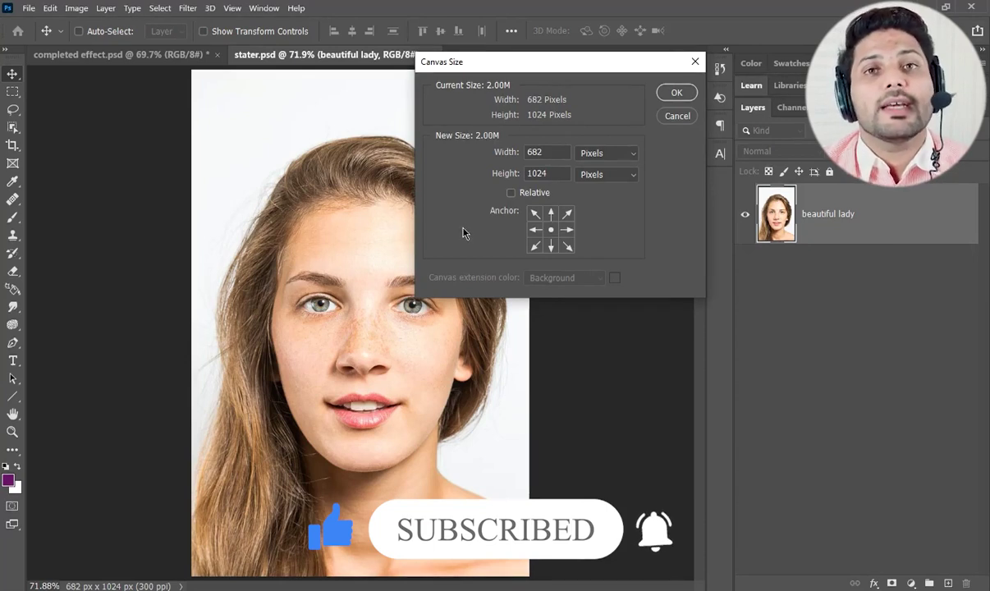
click(534, 233)
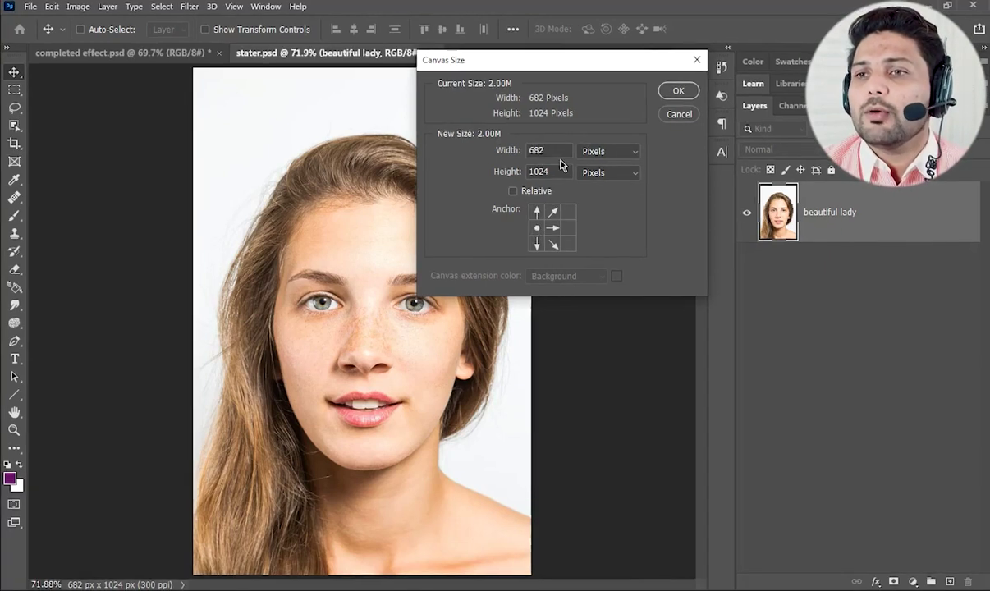
click(630, 154)
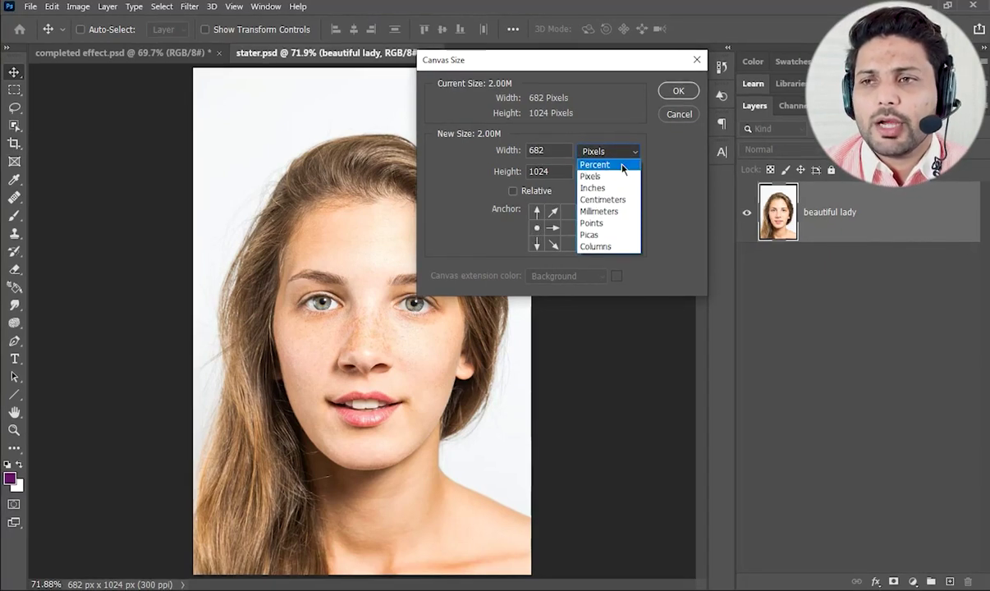
click(622, 170)
key(Up)
click(563, 150)
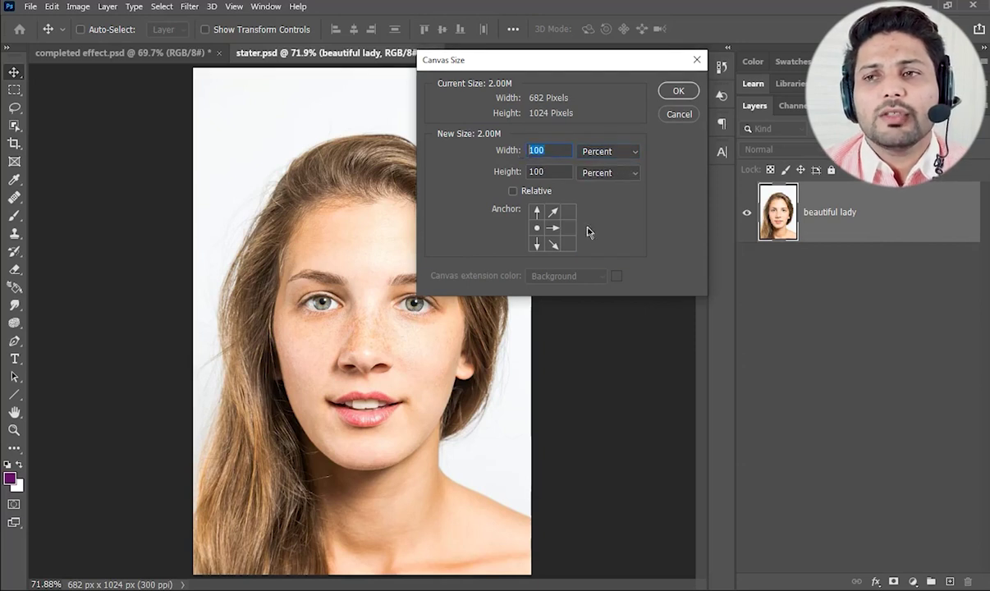
text(200)
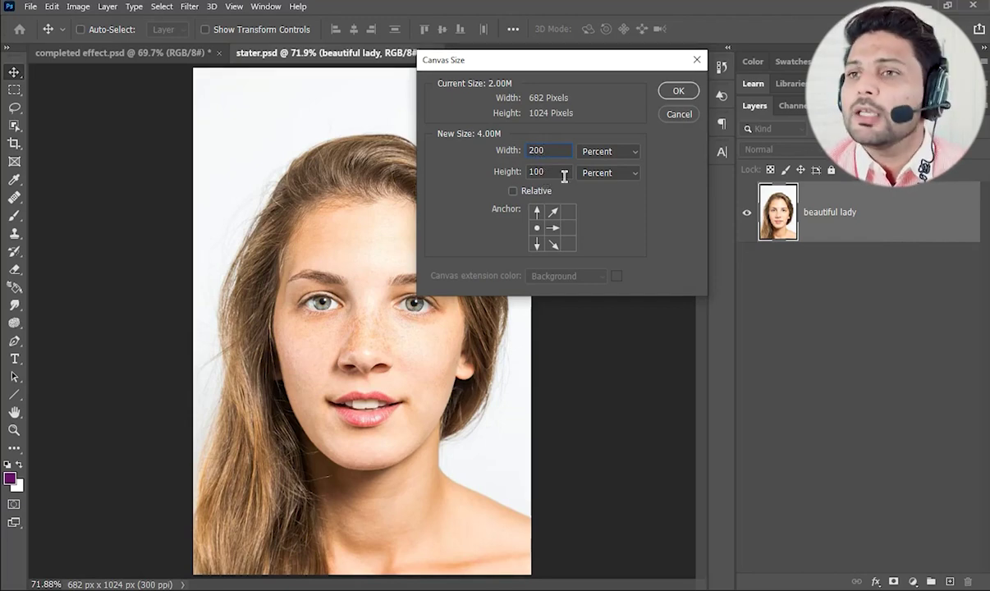
click(672, 89)
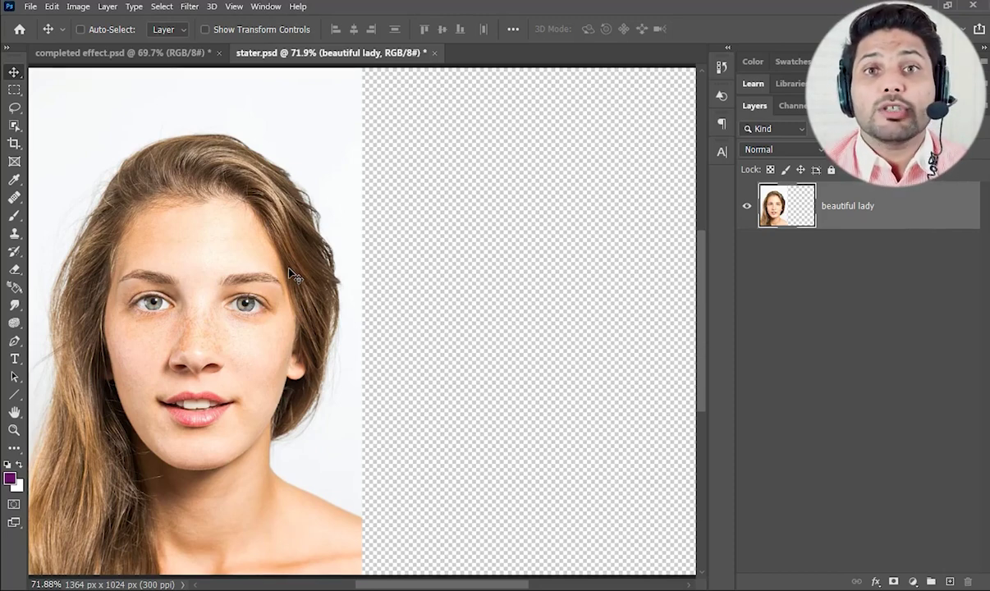
- Duplicate the portrait layer with Ctrl+Alt+T and flip the copy vertically
key(ctrl)
key(ctrl+alt+t)
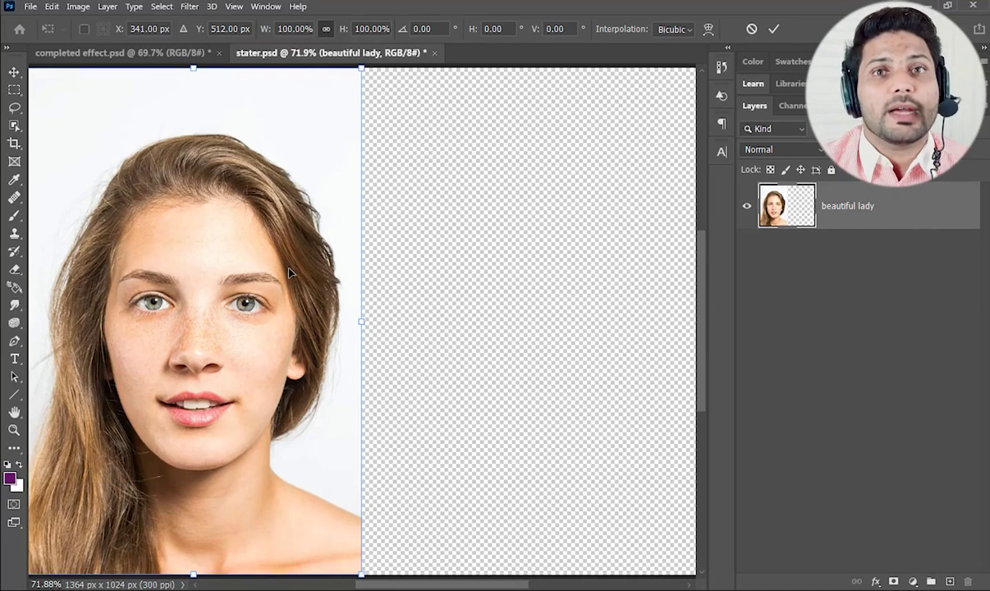
right_click(313, 228)
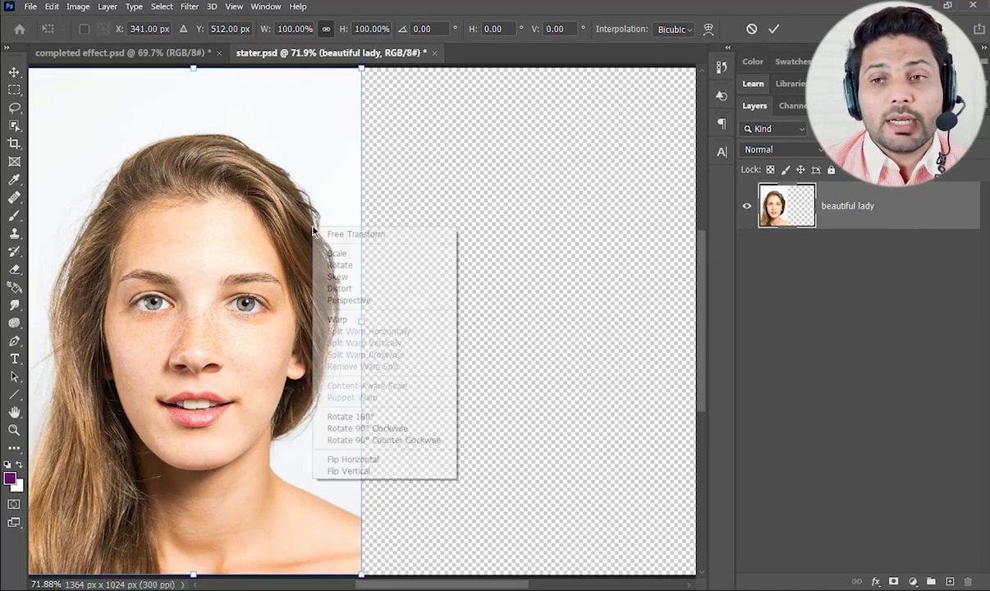
click(351, 472)
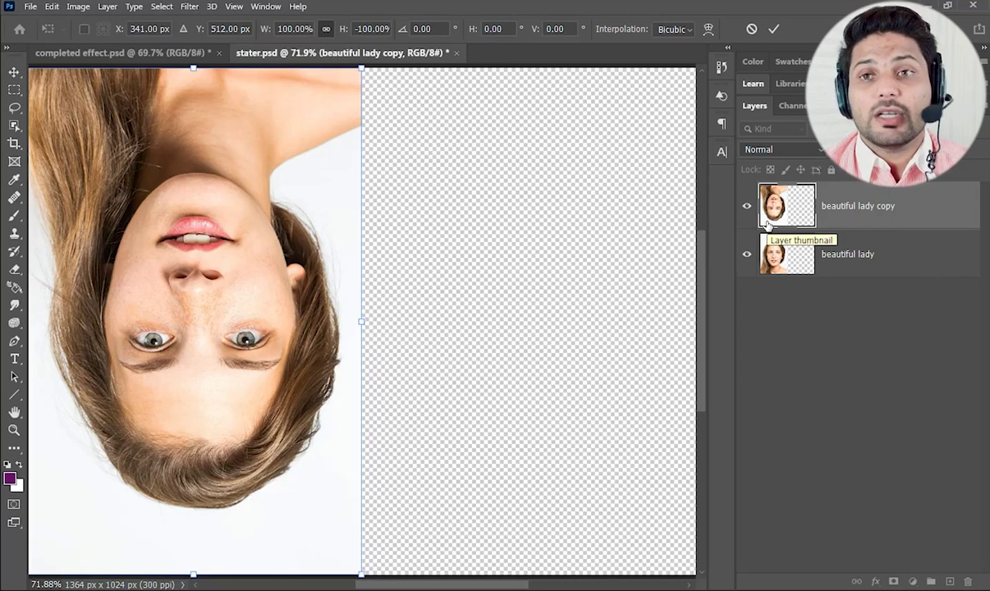
key(Return)
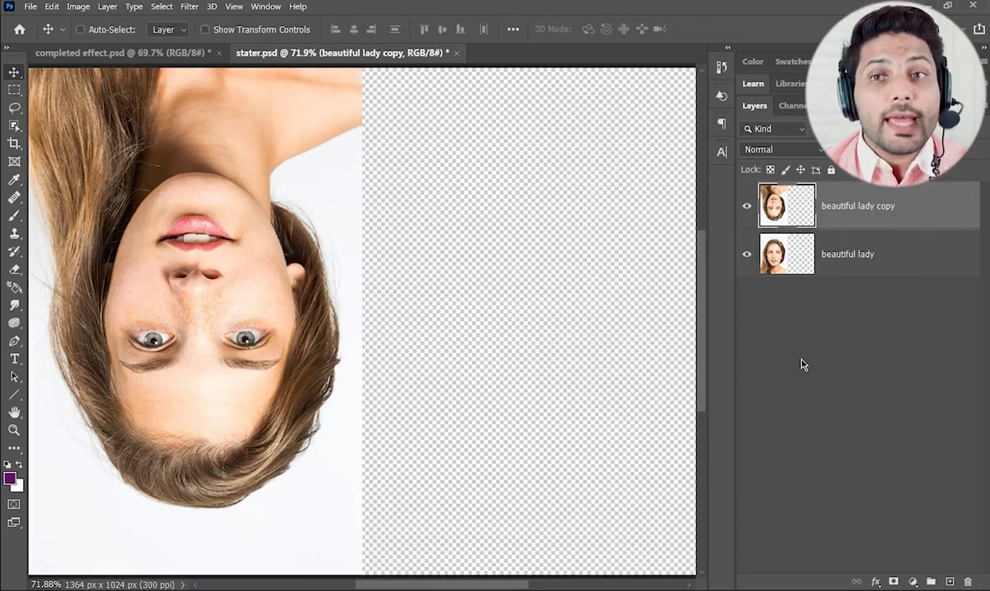
- Select all and align the flipped copy to the canvas's right edge, then deselect
key(ctrl+a)
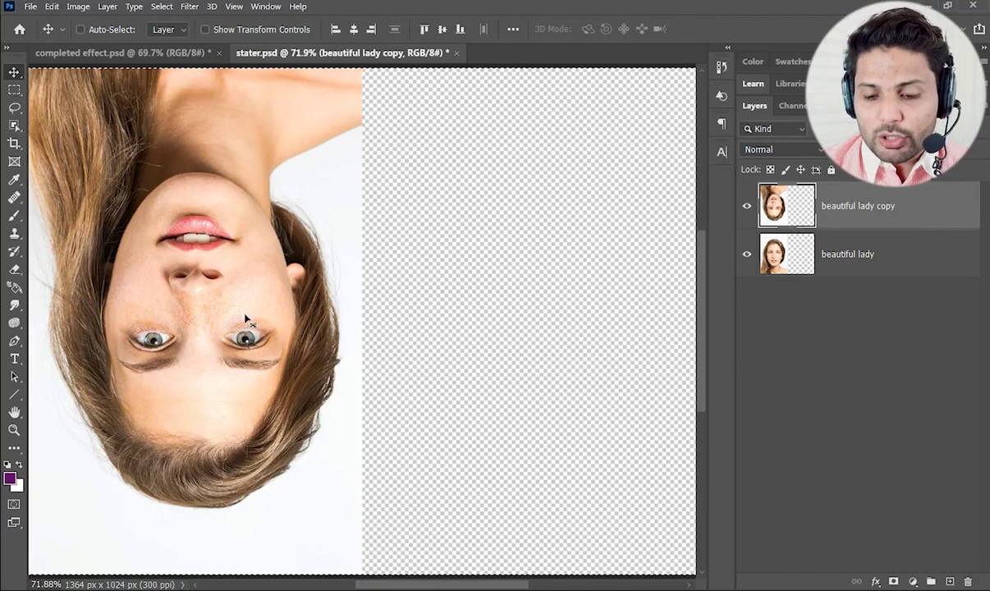
key(ctrl+0)
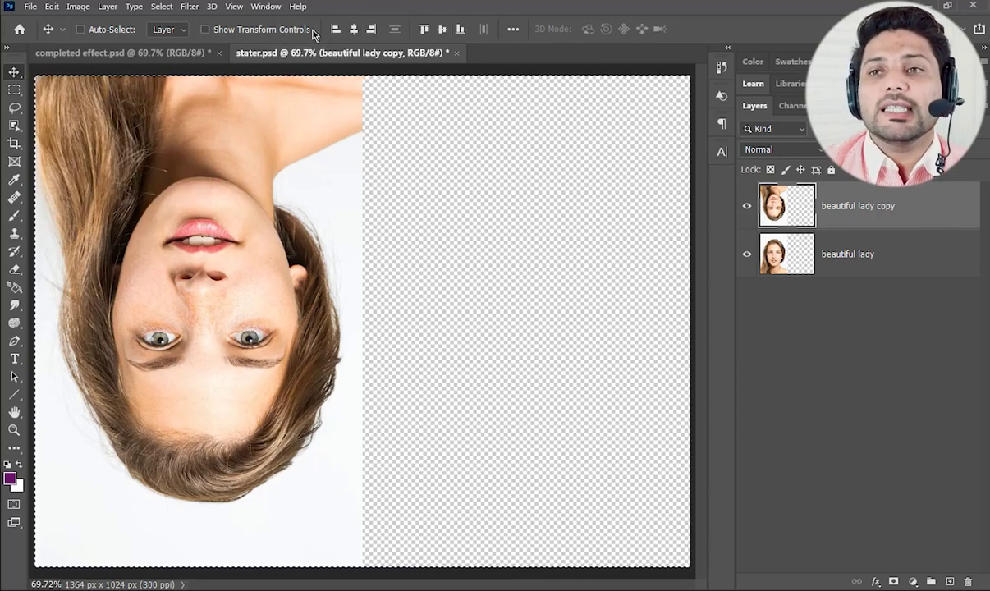
click(371, 30)
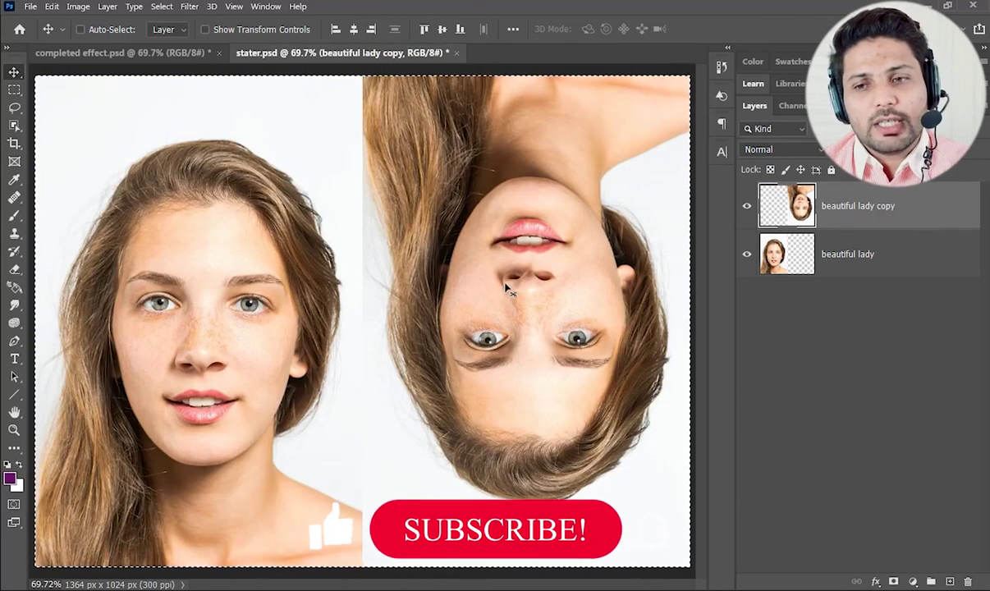
key(ctrl+d)
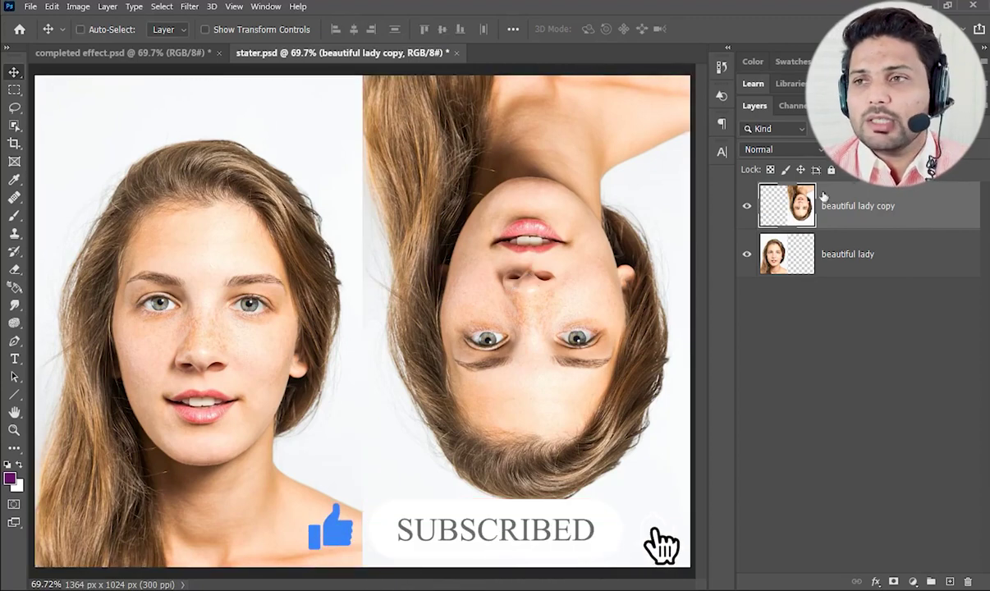
- Set the copy's blend mode to Multiply and zoom in on the upright face
click(824, 151)
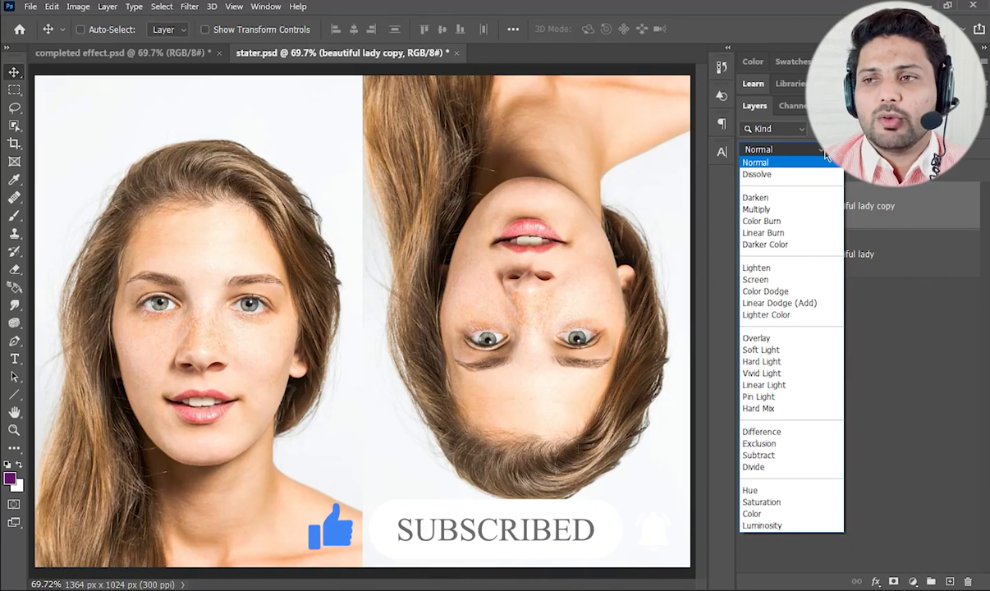
click(785, 212)
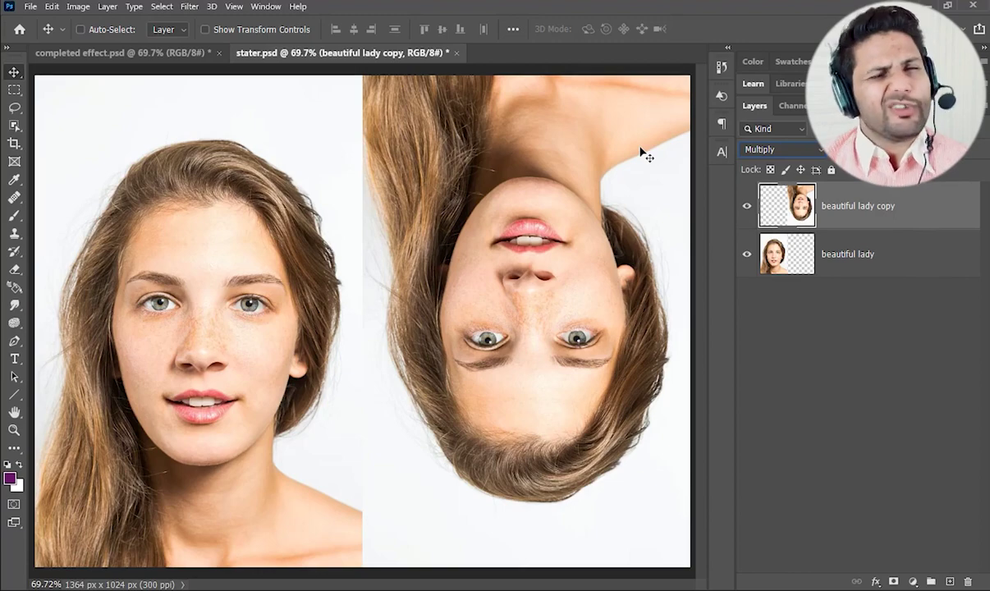
ctrl+click(361, 323)
ctrl+click(361, 324)
drag(376, 291, 489, 257)
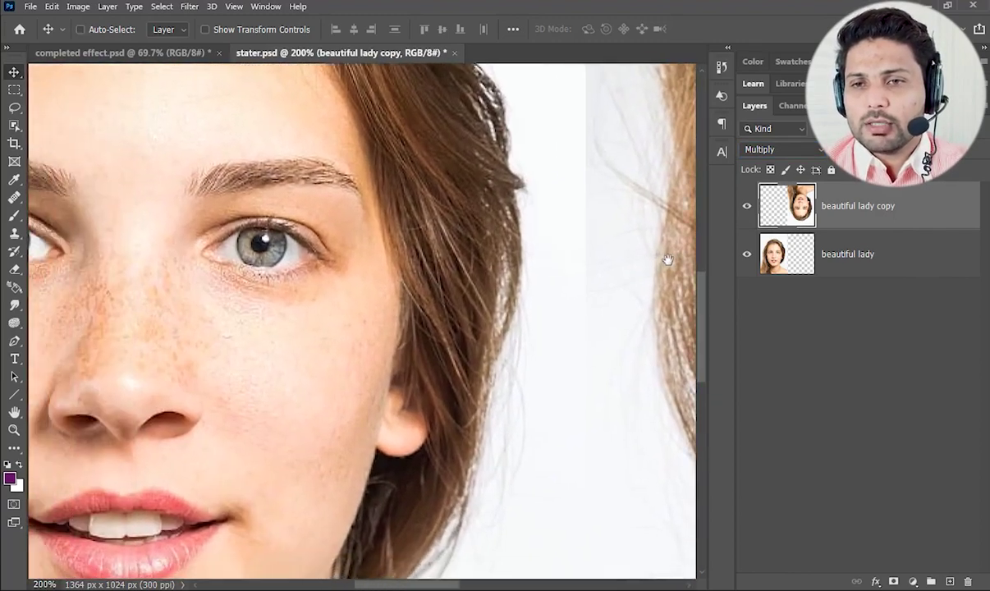
alt+scroll(489, 258, down, 2)
alt+scroll(489, 257, down, 2)
scroll(490, 258, down, 3)
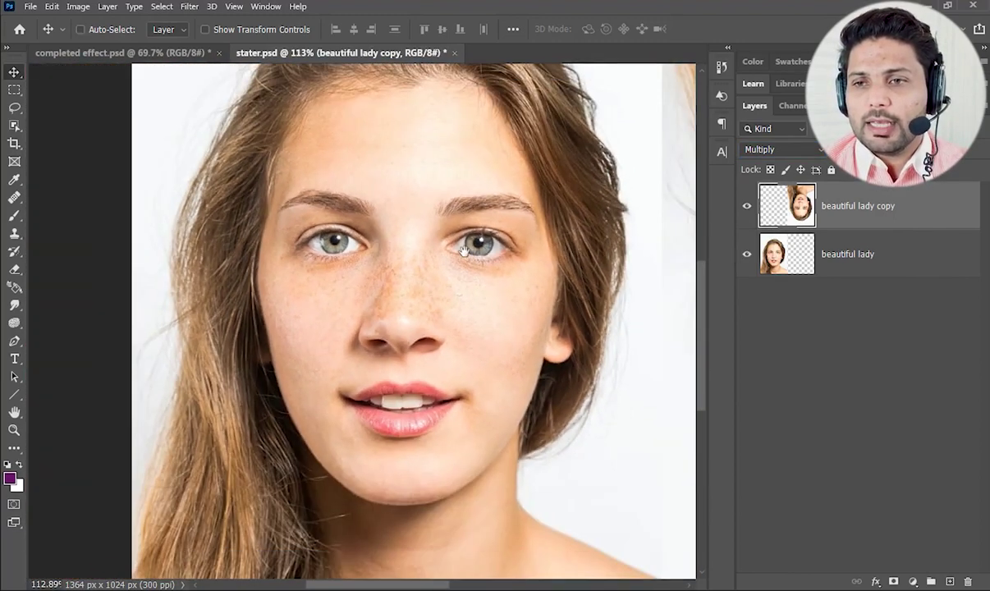
scroll(374, 264, up, 2)
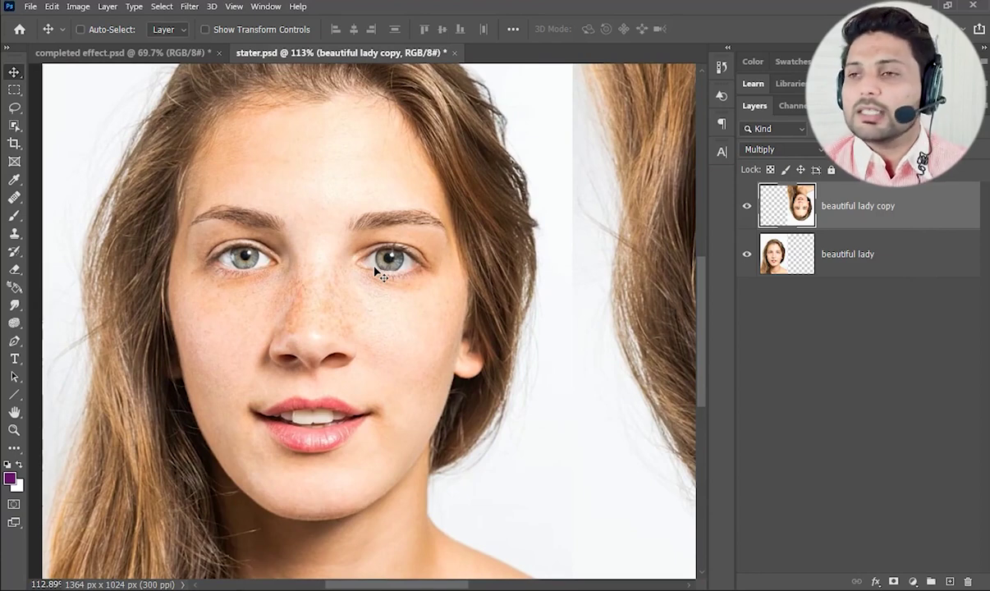
click(847, 256)
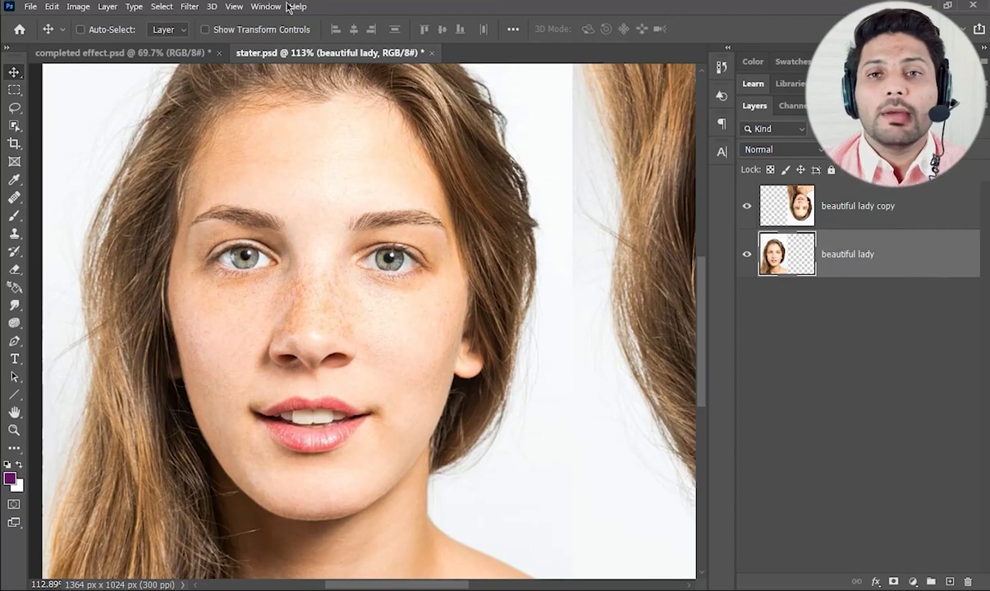
- Marquee both eyes on the original portrait and copy them to a new layer named 'eyes'
click(15, 90)
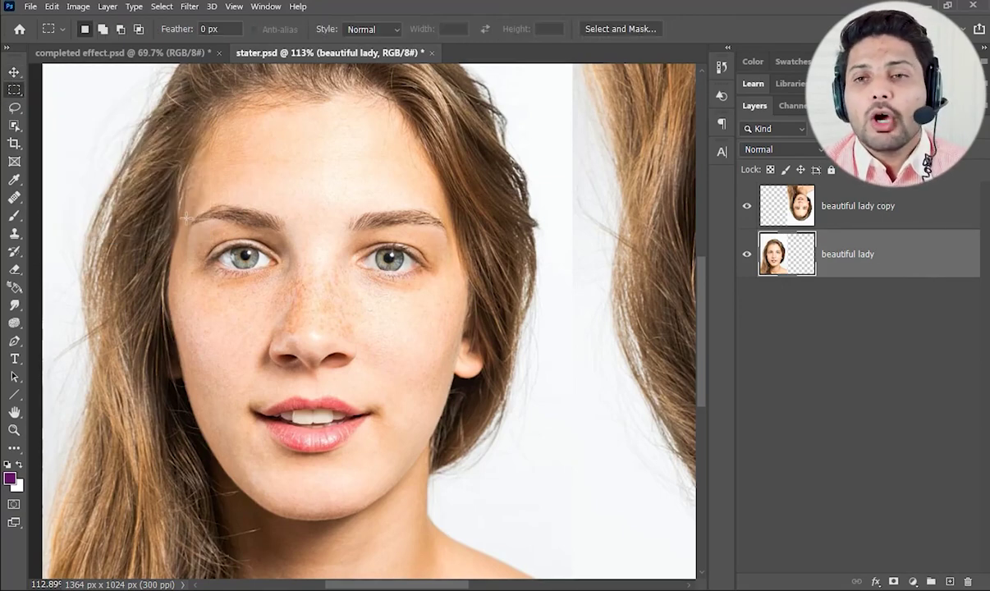
drag(159, 192, 490, 315)
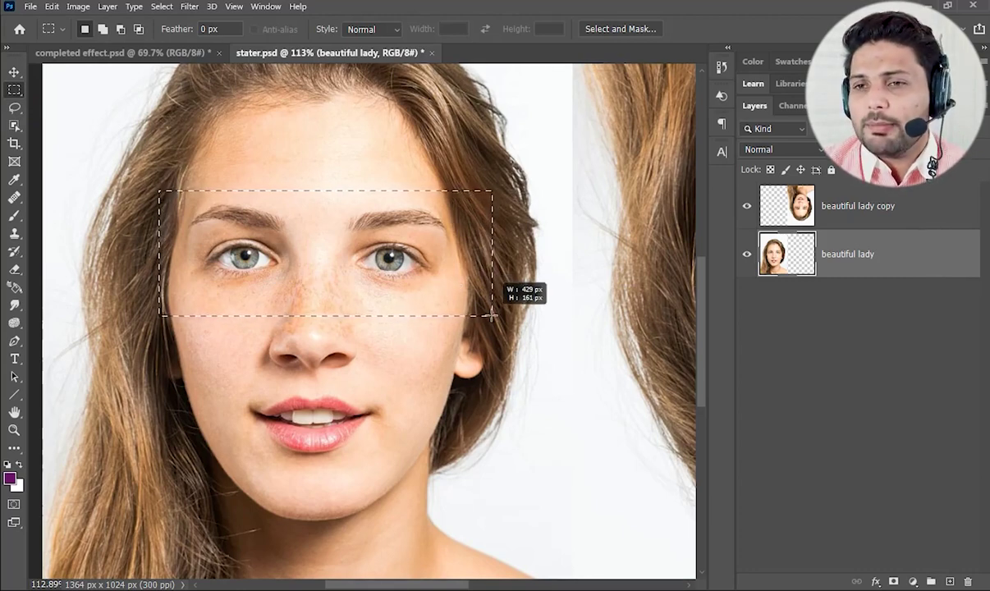
drag(490, 315, 491, 316)
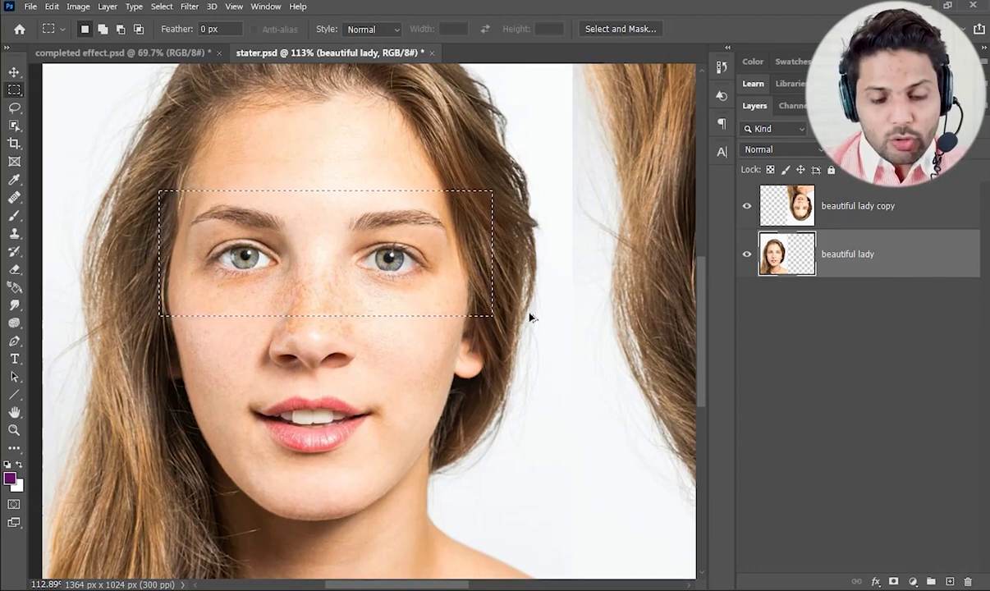
key(ctrl+alt+j)
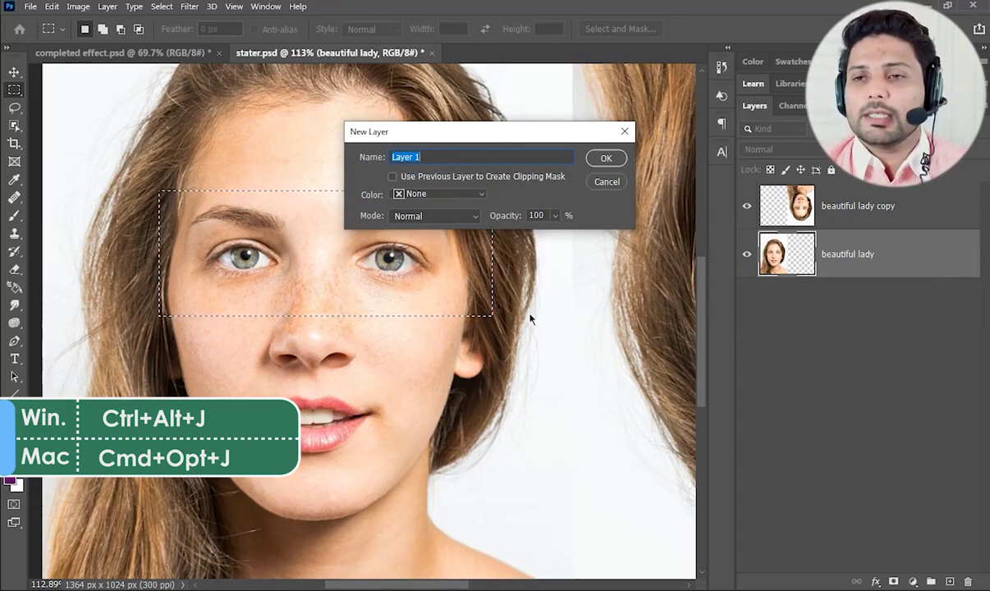
text(eyes)
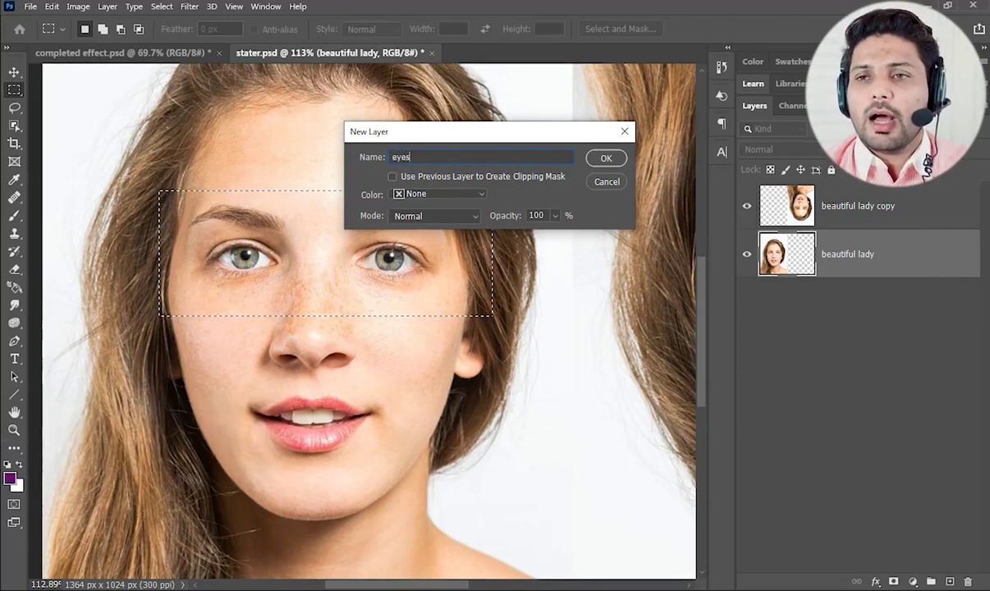
key(Return)
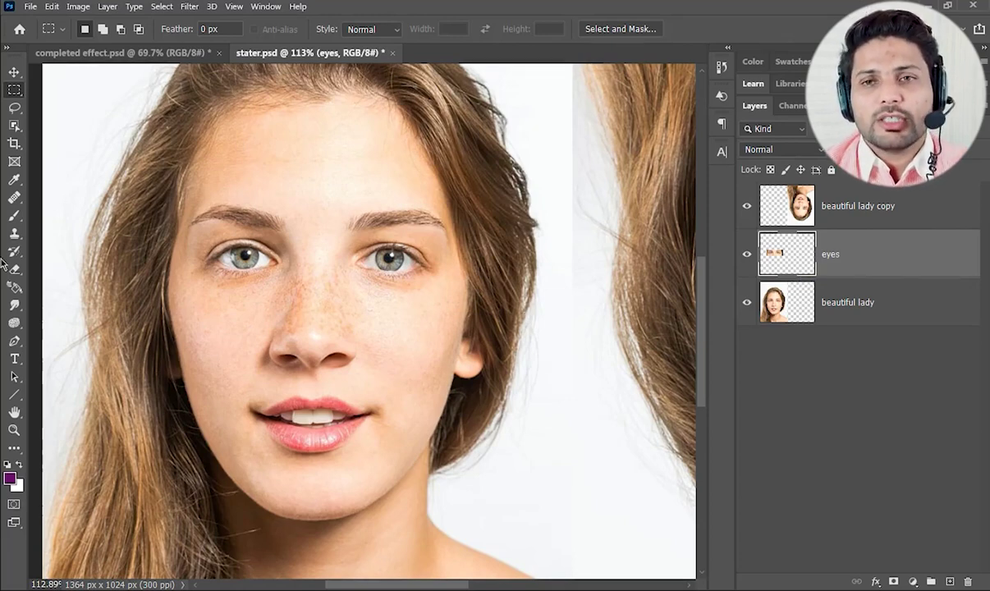
drag(208, 378, 419, 472)
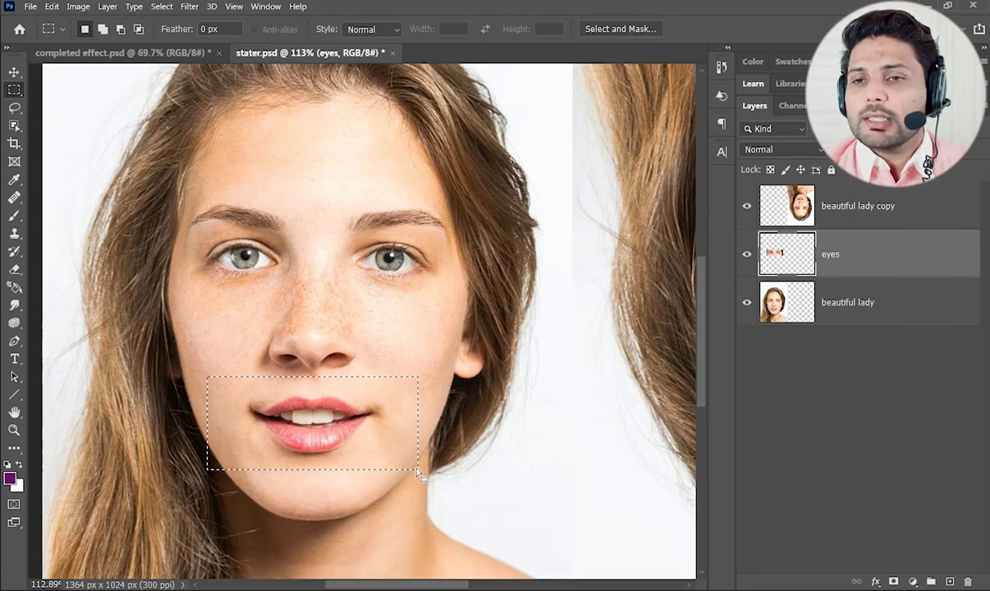
- Copy the marqueed mouth from 'beautiful lady' to a new layer named 'mouth'
key(ctrl+shift+n)
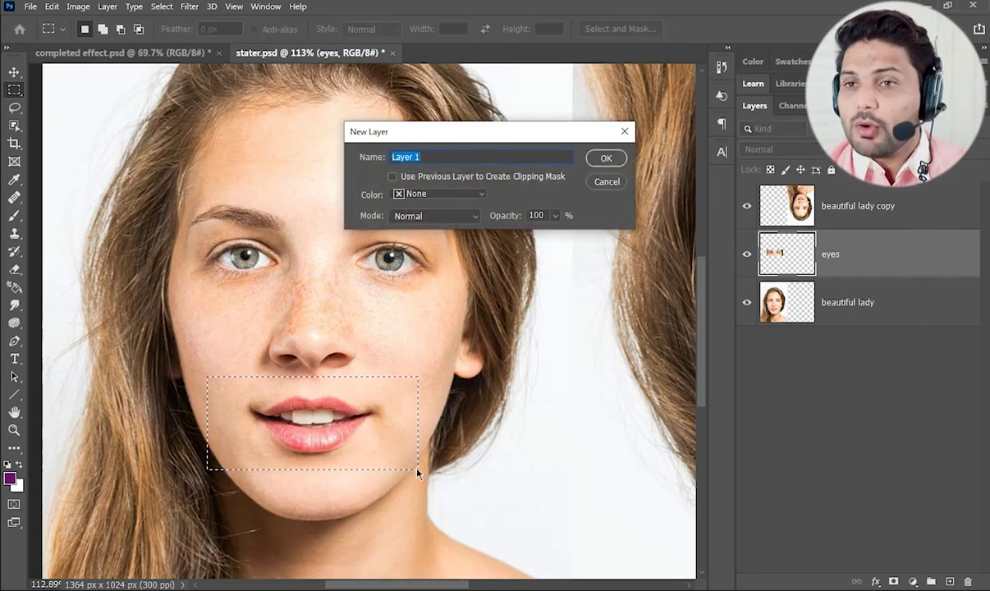
text(mouth)
key(Return)
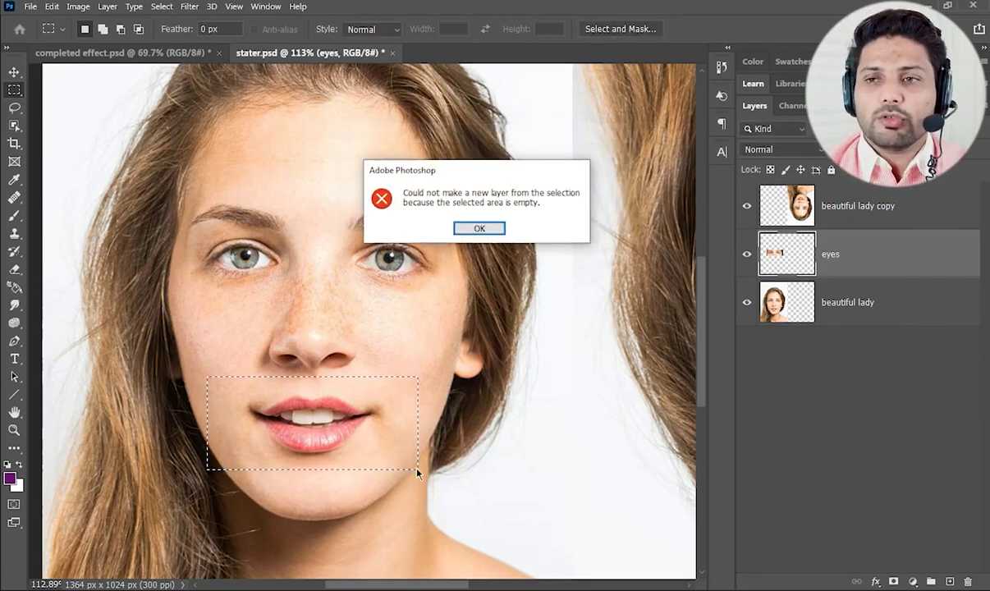
key(Return)
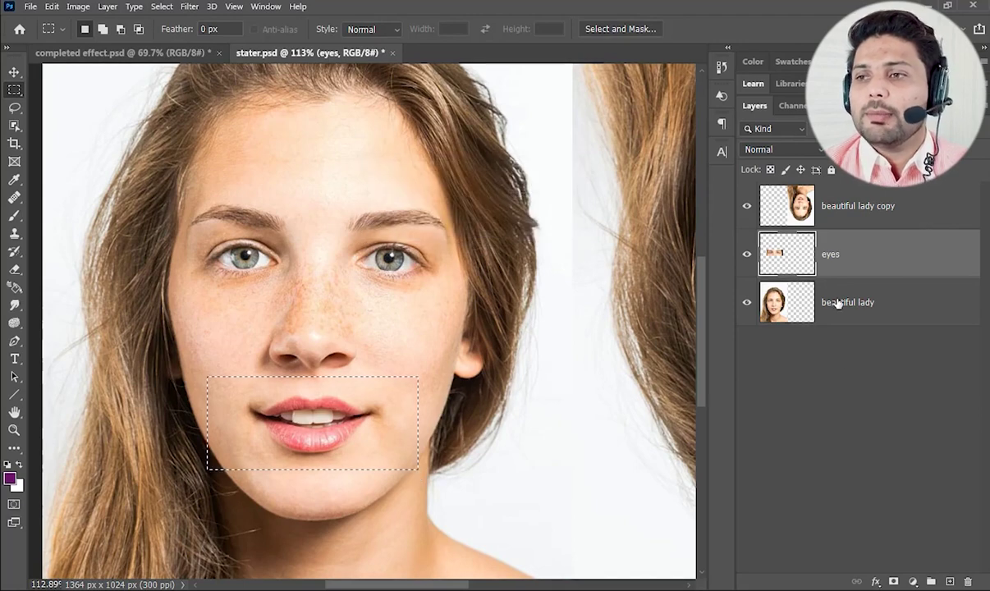
click(836, 303)
key(ctrl+alt+j)
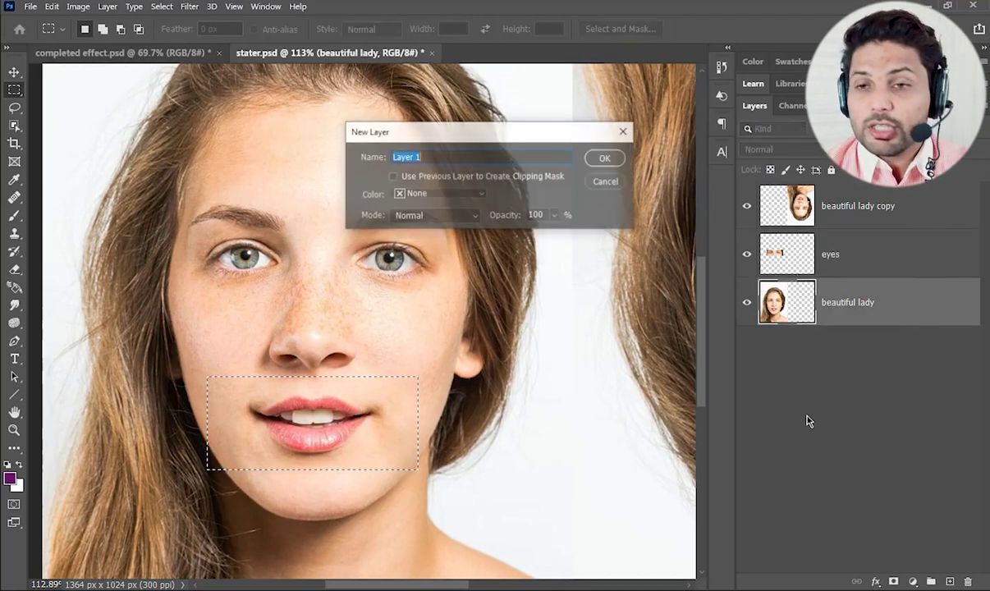
text(mouth)
key(Return)
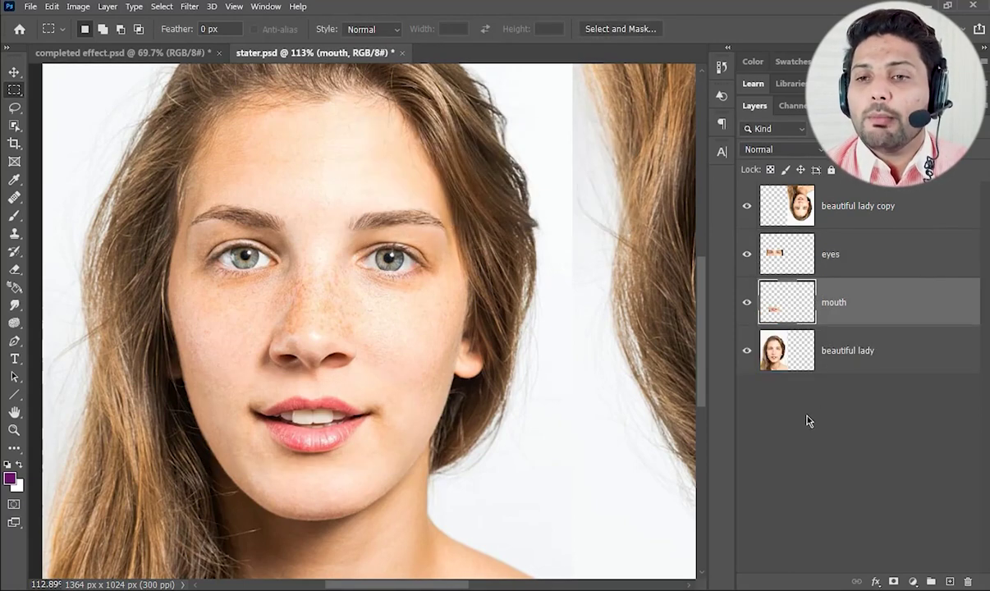
- Flip the eyes layer vertically and temporarily hide it
click(828, 259)
key(ctrl+t)
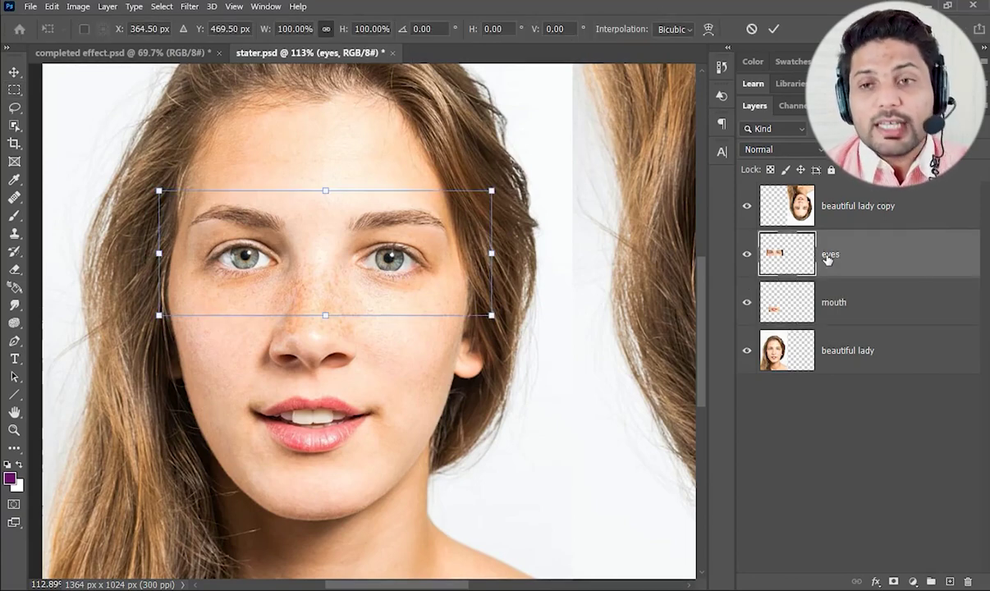
right_click(456, 246)
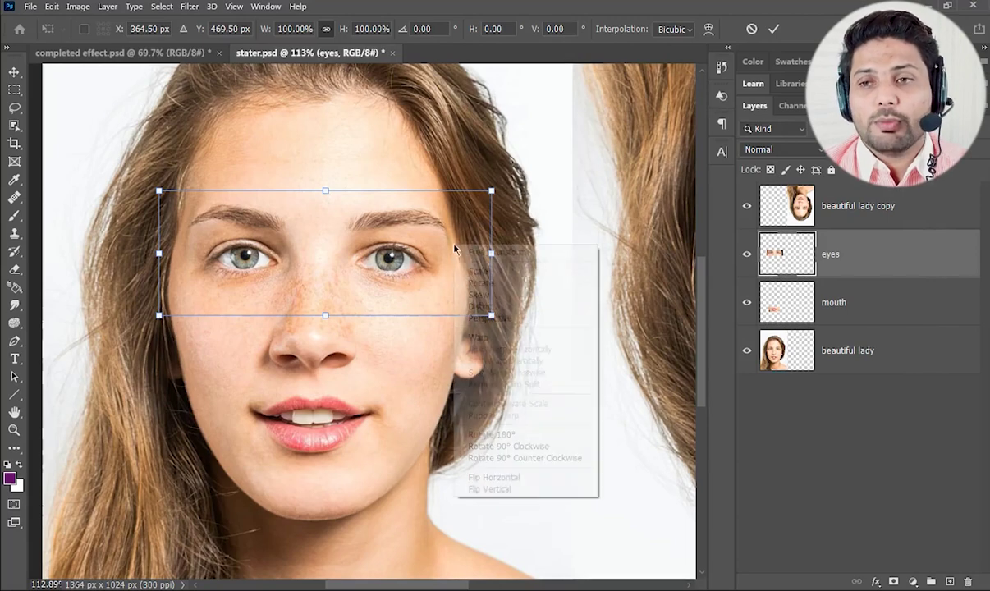
click(513, 490)
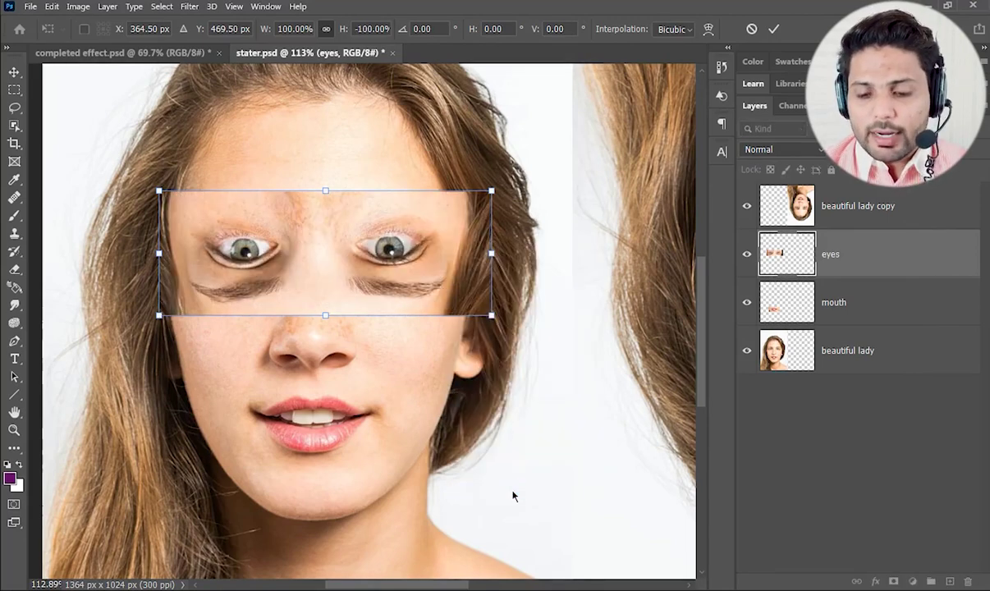
key(Return)
key(m)
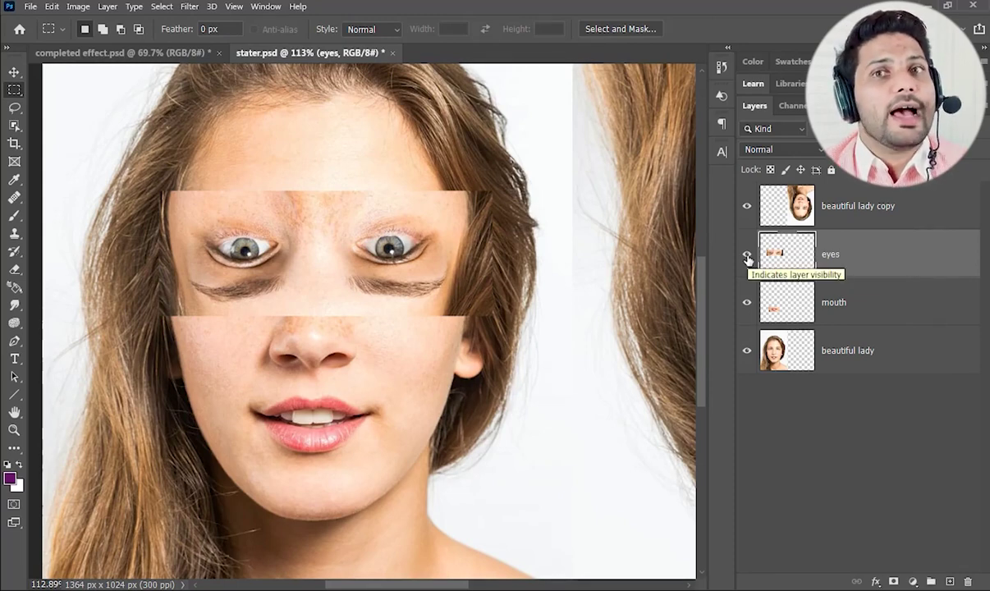
click(746, 255)
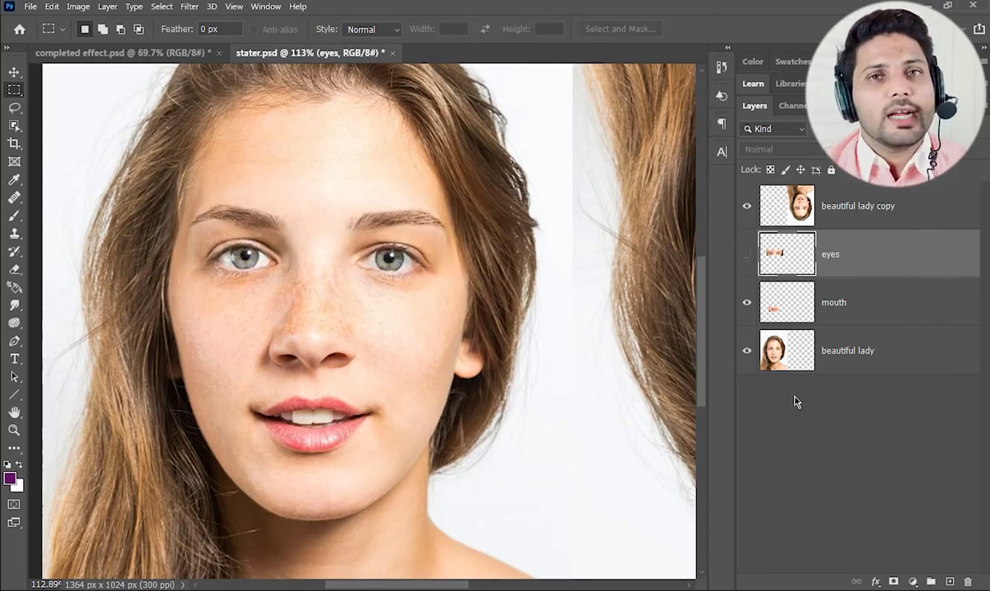
- Flip the mouth layer vertically, hide it, and show the eyes layer again
click(823, 312)
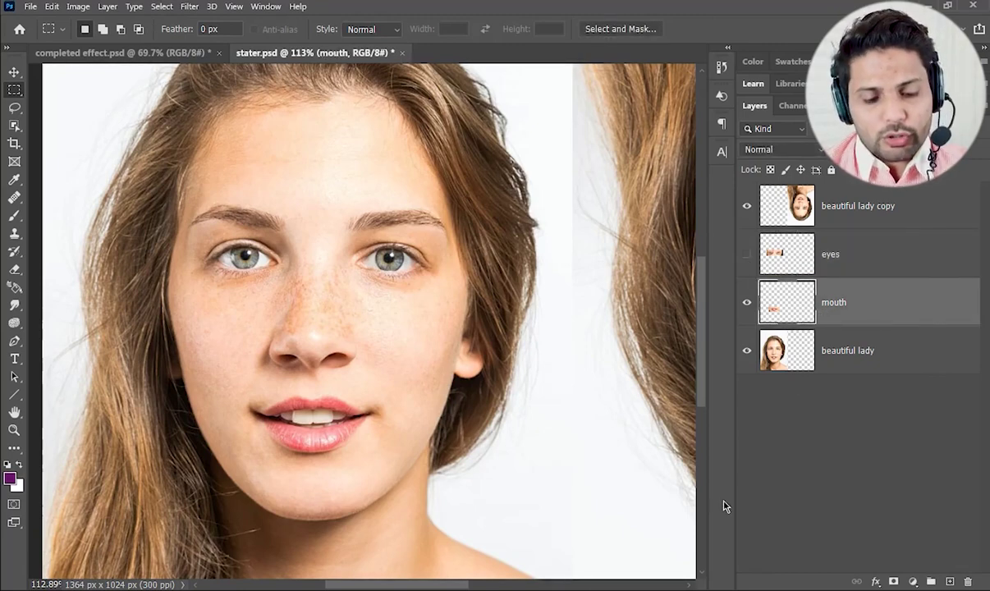
key(ctrl+t)
right_click(404, 411)
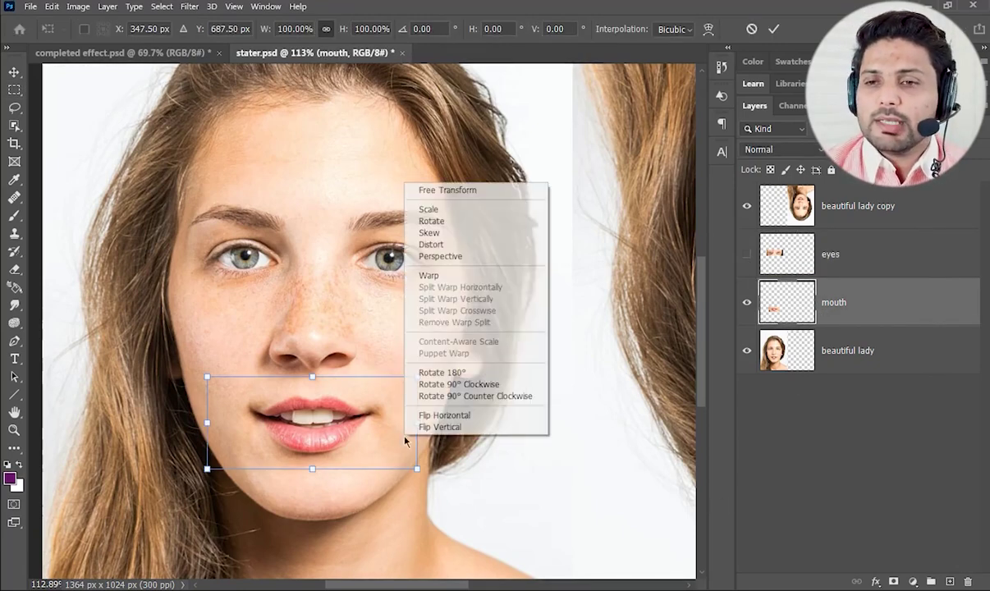
click(481, 428)
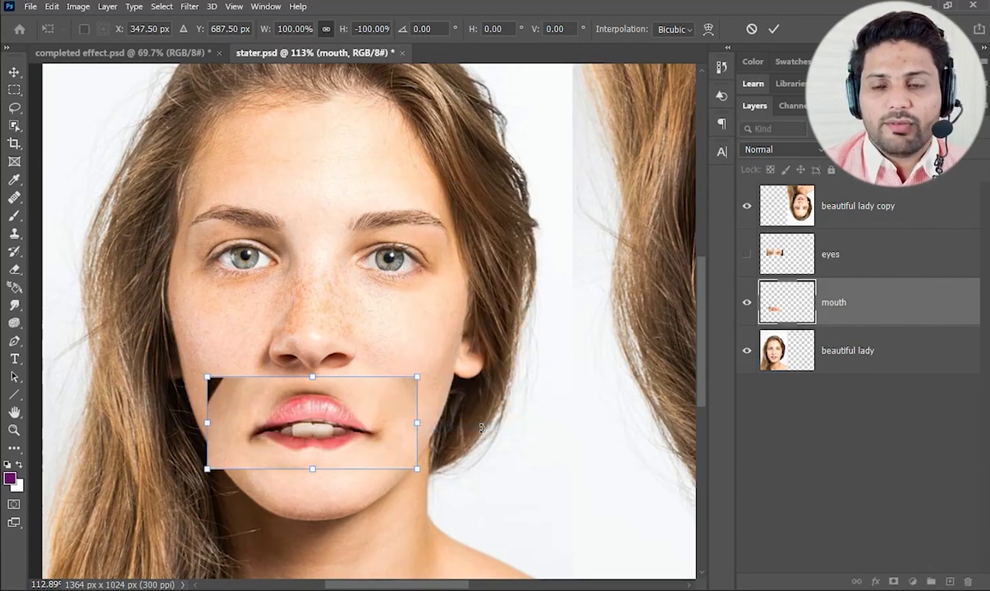
key(Return)
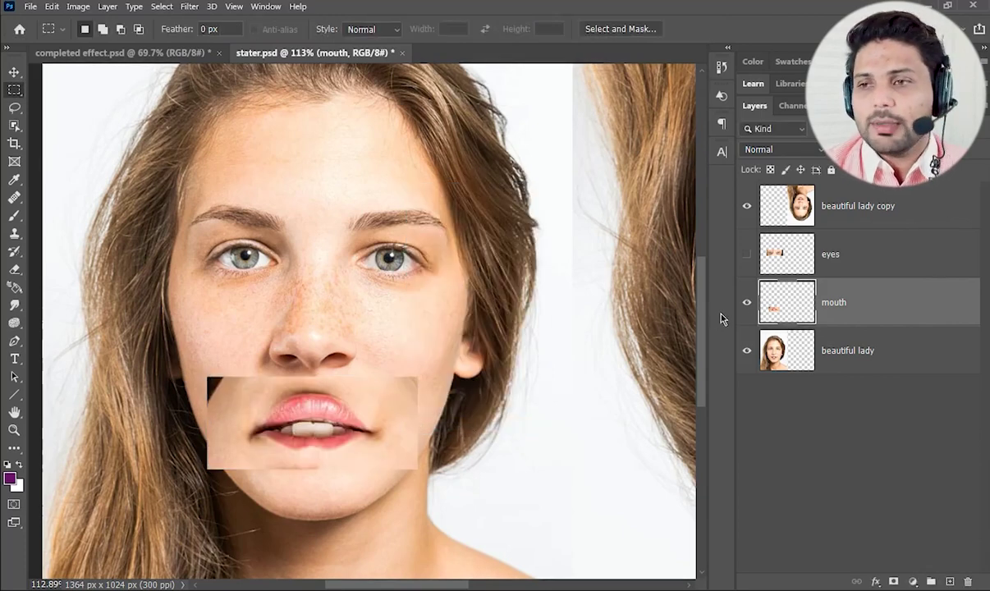
click(747, 302)
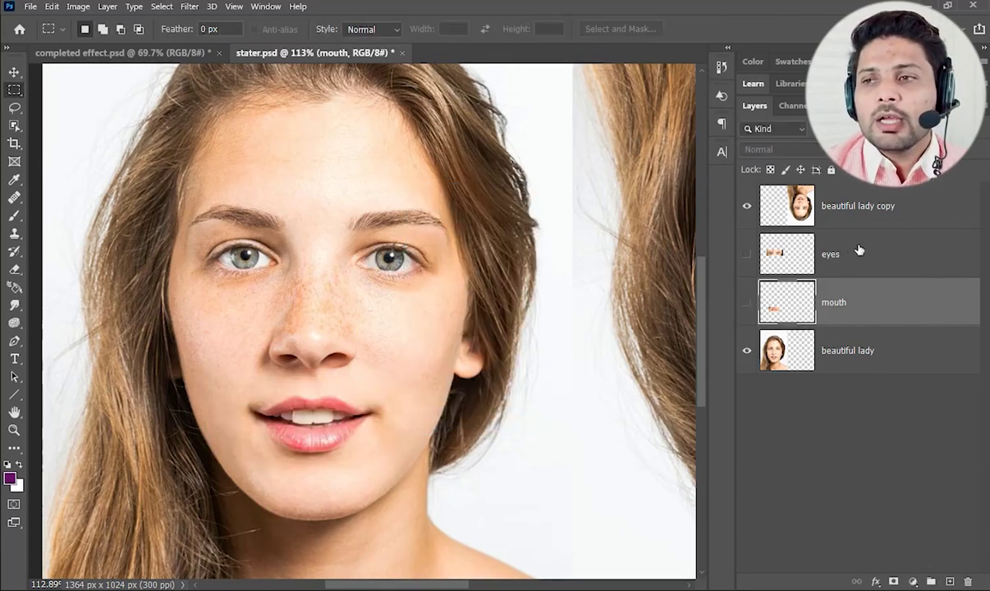
click(747, 254)
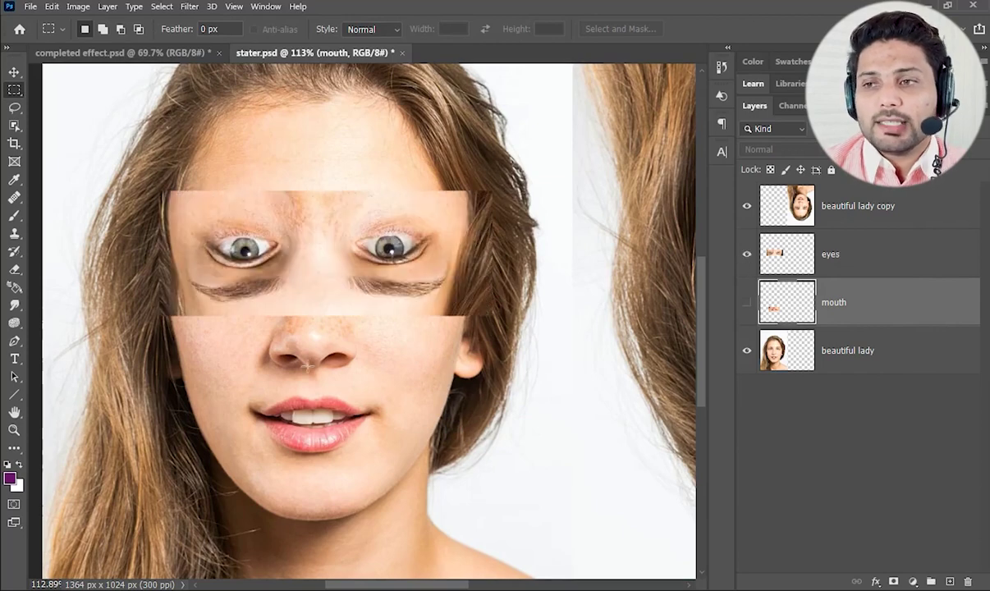
click(838, 269)
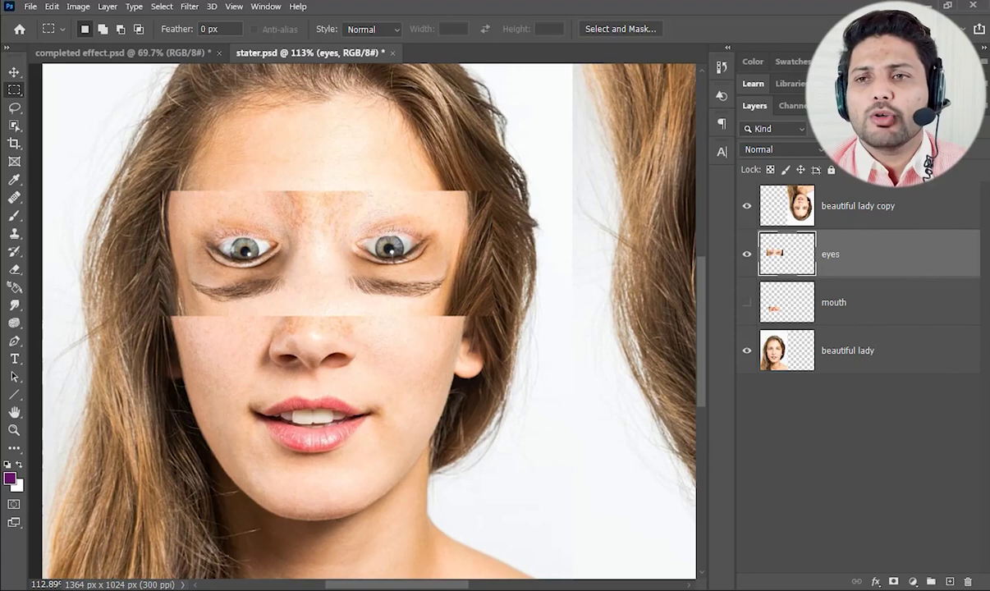
- Make the eyes layer partly transparent, nudge it down onto the face, and reapply the bulge filter
key(5)
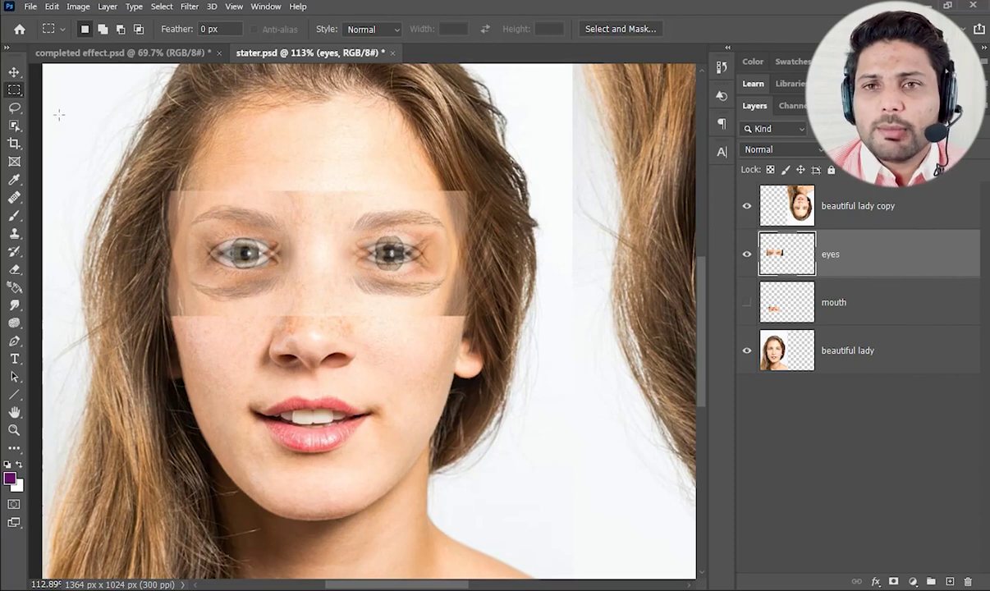
key(v)
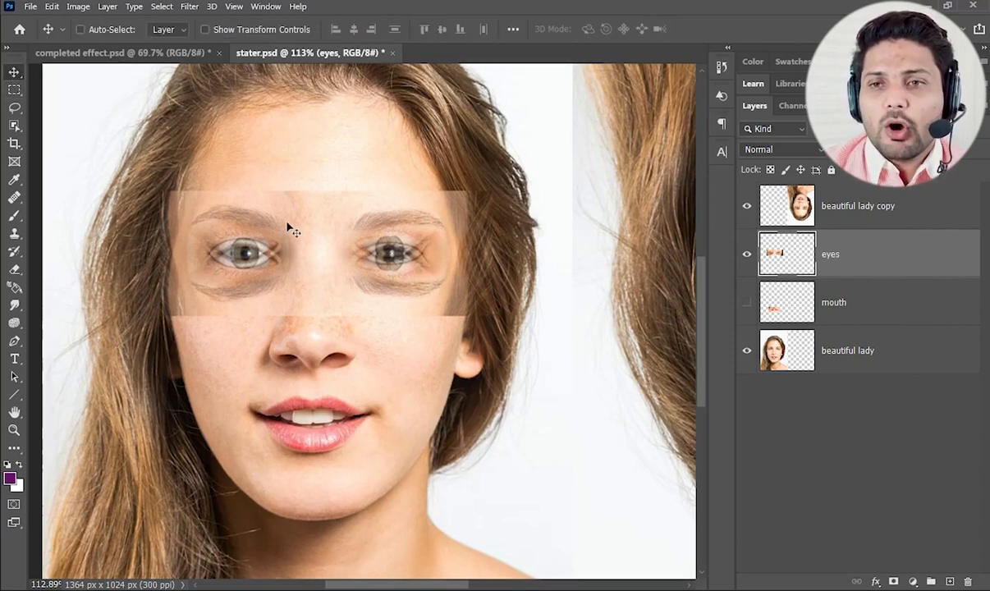
key(Down)
key(Down)
key(Down)
key(Down)
key(Down)
key(Down)
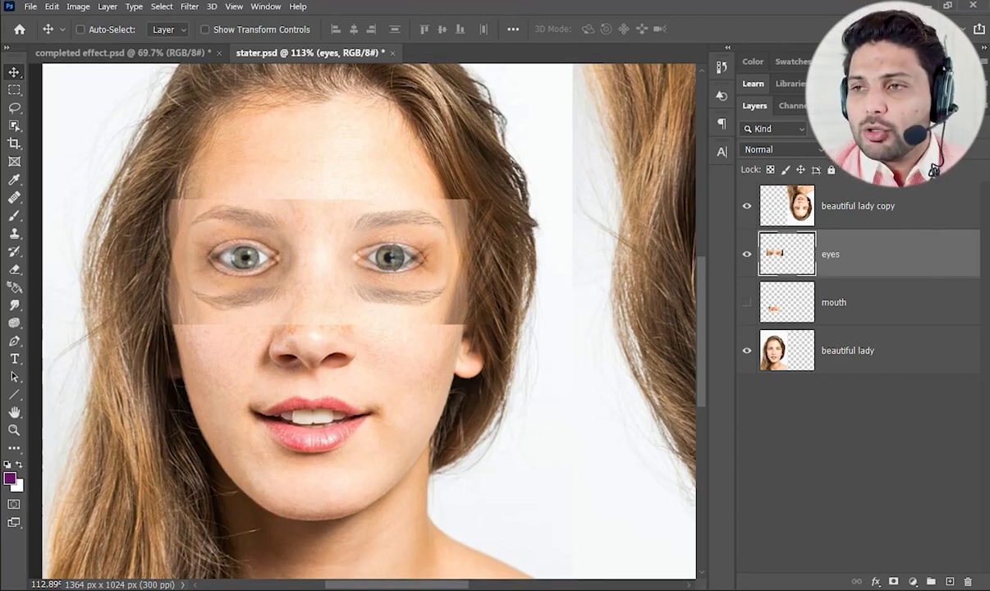
key(ctrl+f)
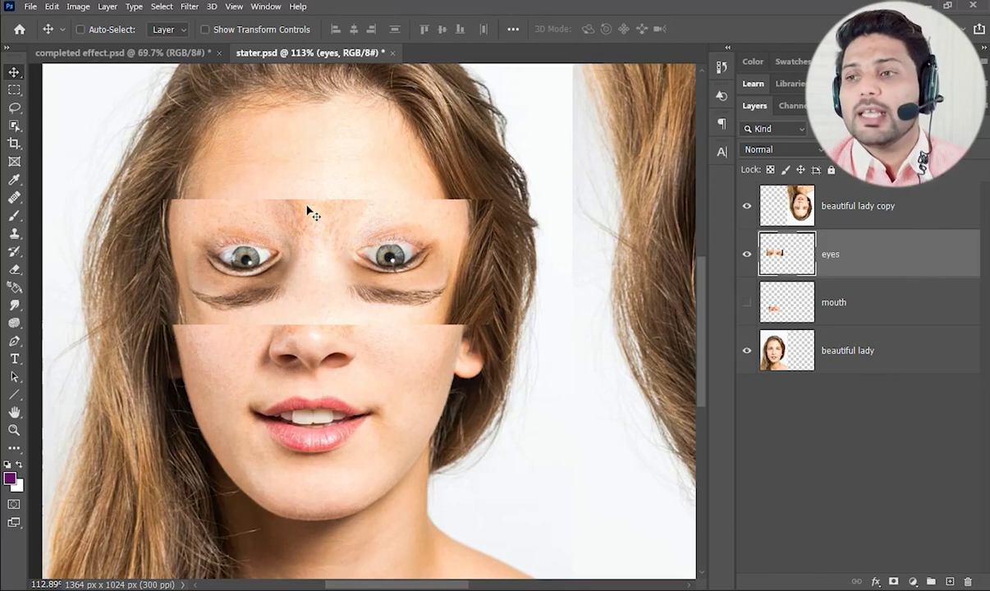
- Add a white layer mask to the eyes layer, zoom to about 205%, and target it with the Brush
click(894, 582)
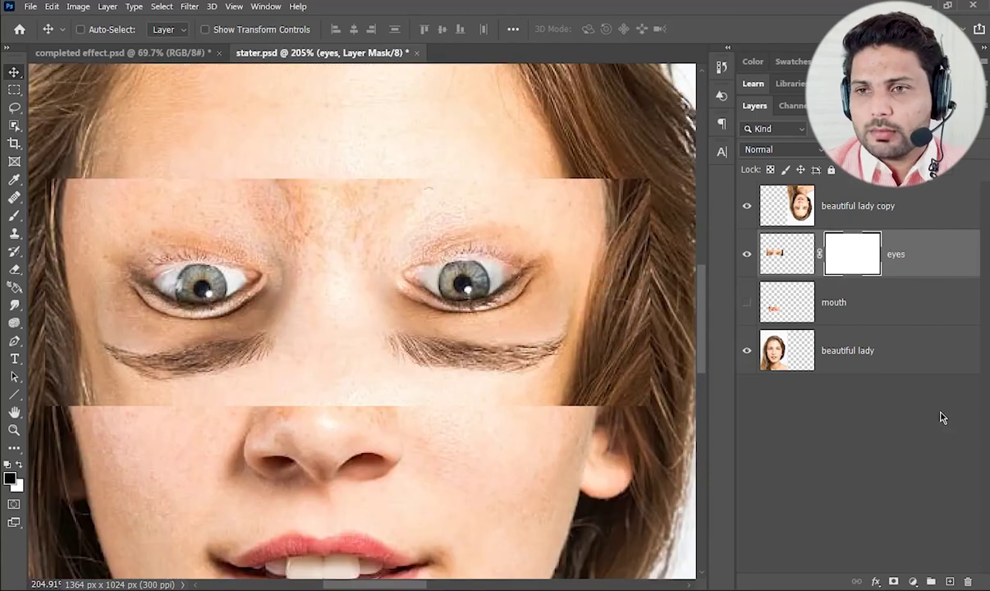
click(941, 418)
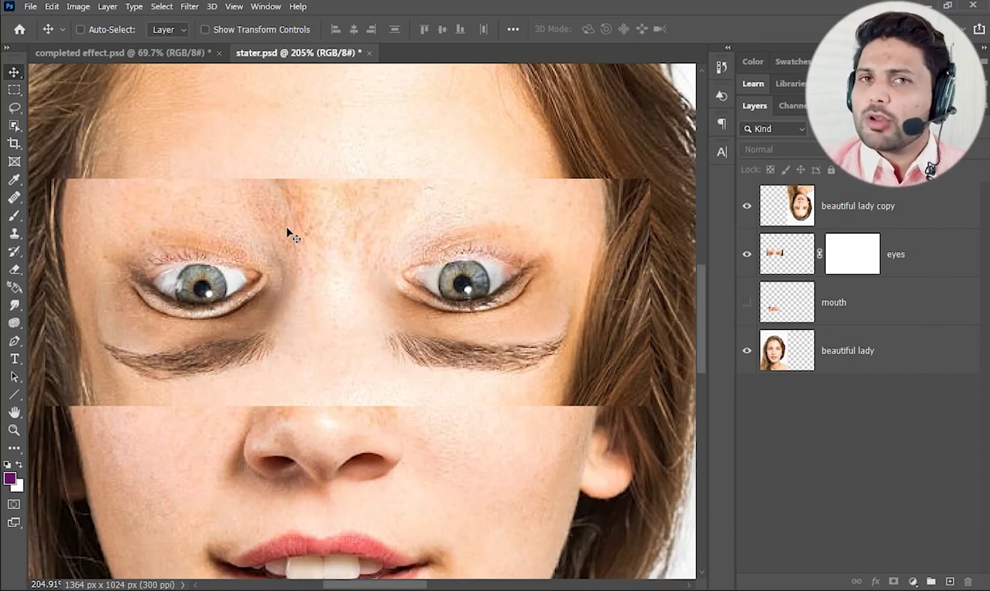
click(13, 216)
click(875, 253)
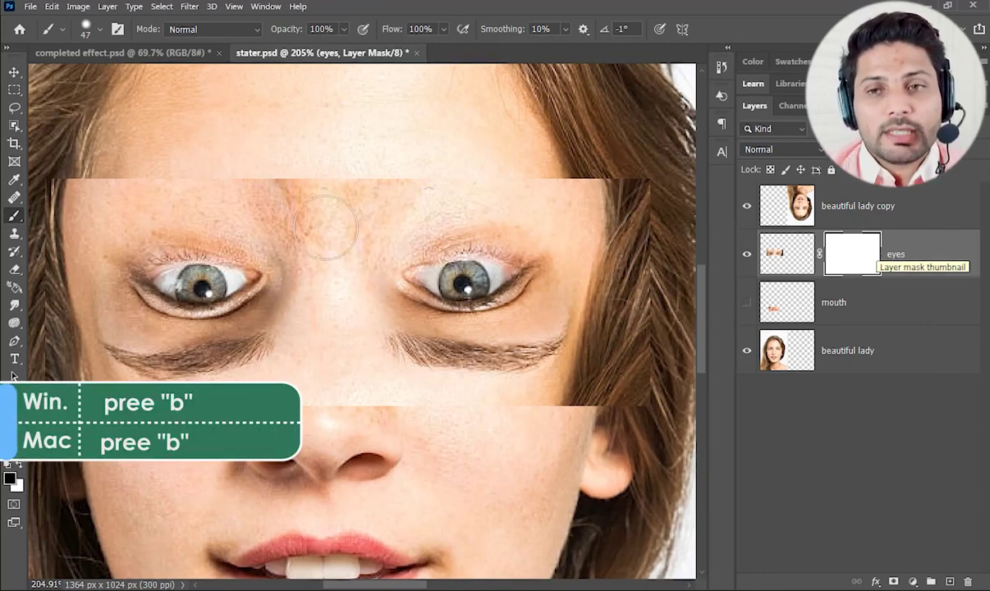
- With a 47 px soft round brush, paint black on the eyes mask over the strip's eyebrow, hair and cheek edges
right_click(308, 187)
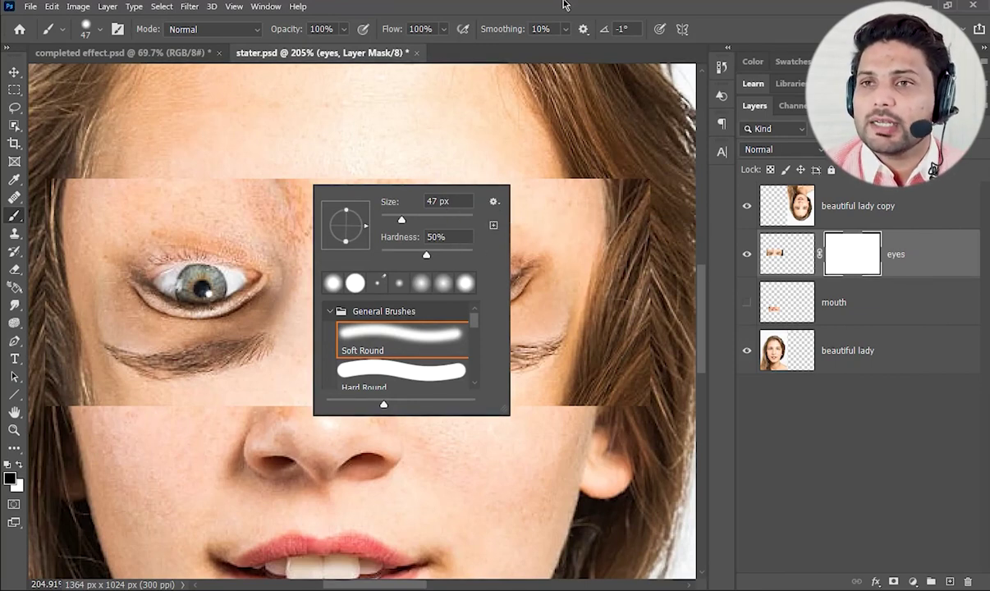
click(316, 197)
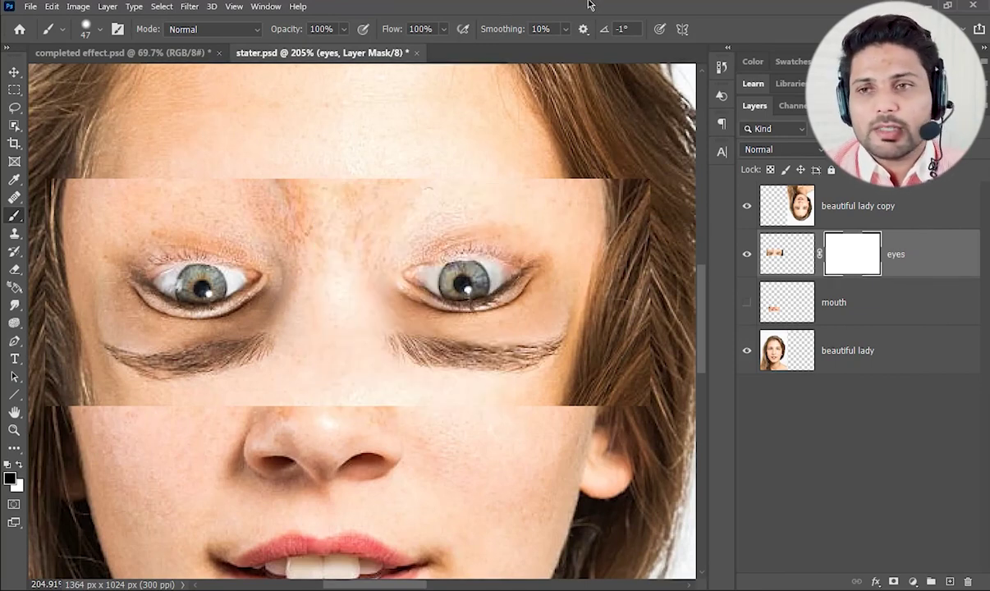
mouse_move(49, 197)
mouse_down()
mouse_move(206, 162)
mouse_move(559, 181)
mouse_up()
drag(627, 185, 406, 372)
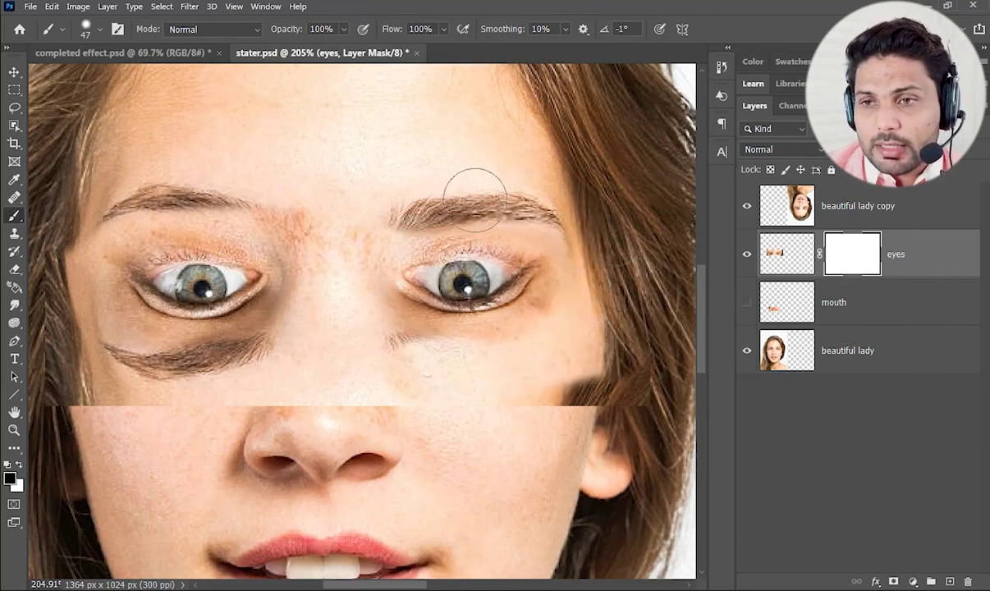
mouse_move(309, 220)
mouse_down()
mouse_move(207, 209)
mouse_move(221, 195)
mouse_move(173, 229)
mouse_move(61, 238)
mouse_up()
mouse_move(316, 283)
mouse_down()
mouse_move(331, 320)
mouse_move(140, 364)
mouse_move(115, 215)
mouse_up()
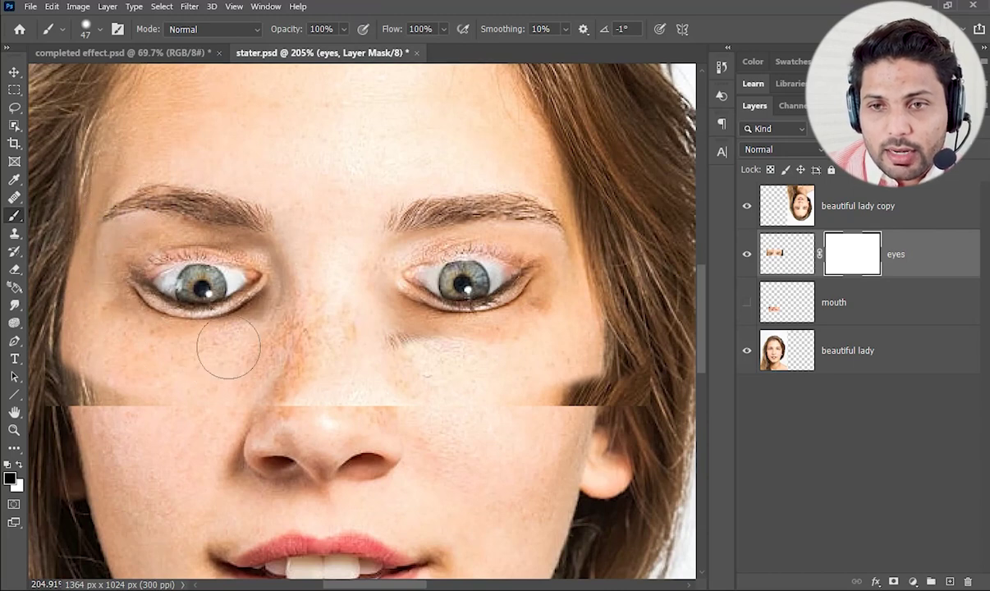
drag(379, 316, 503, 346)
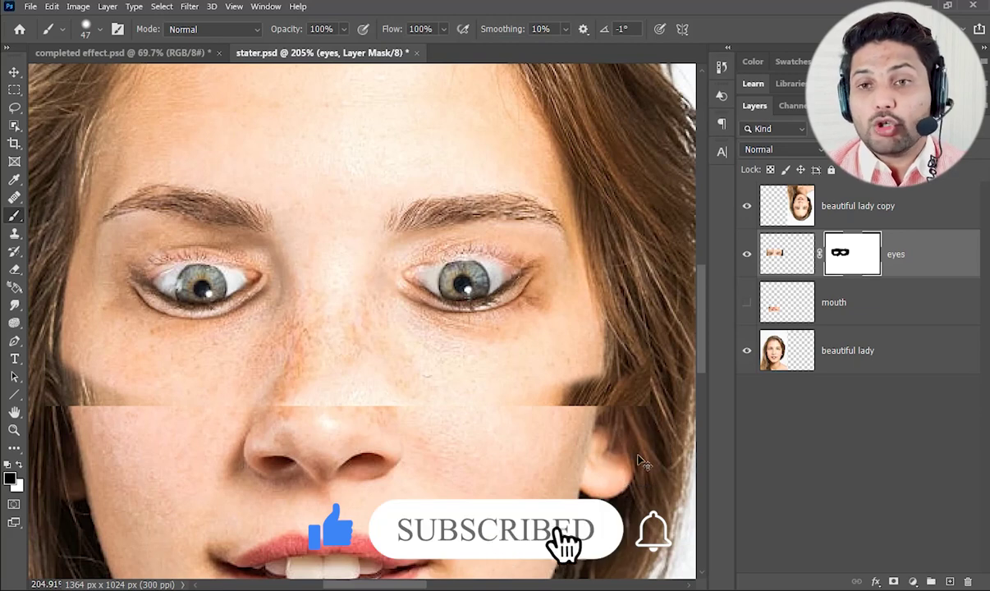
ctrl+click(794, 260)
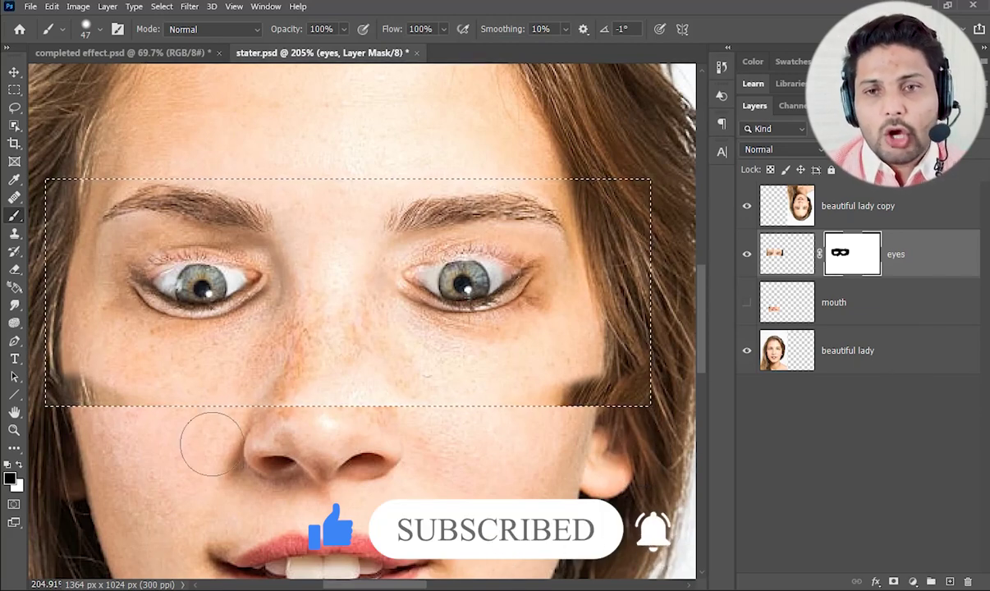
- View the eyes mask alone and paint black over the white and grey patches along its bottom edge
alt+click(862, 248)
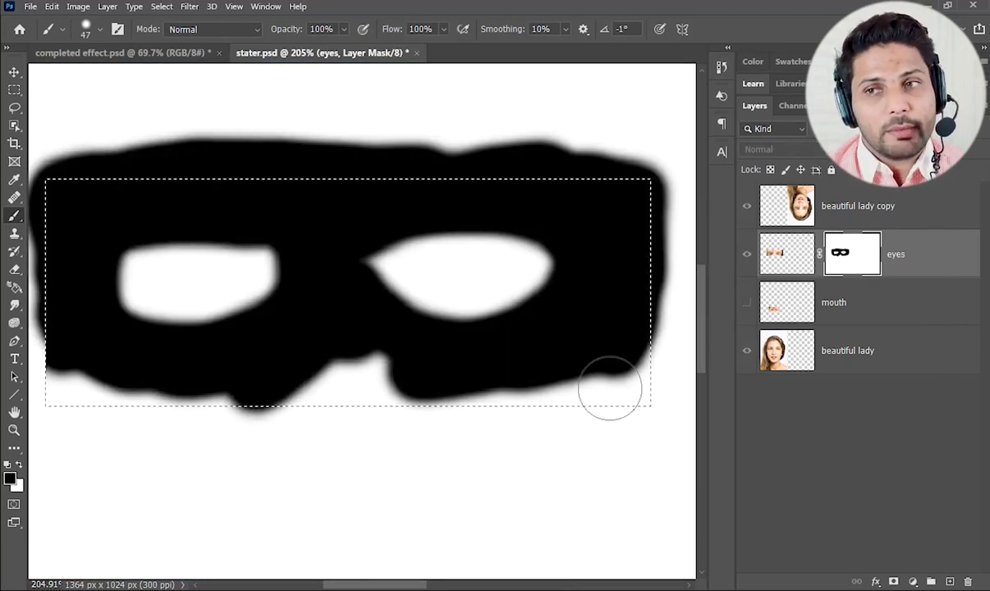
mouse_move(609, 388)
mouse_down()
mouse_move(646, 376)
mouse_move(526, 403)
mouse_move(579, 369)
mouse_up()
mouse_move(281, 387)
mouse_down()
mouse_move(317, 379)
mouse_move(44, 376)
mouse_up()
click(383, 351)
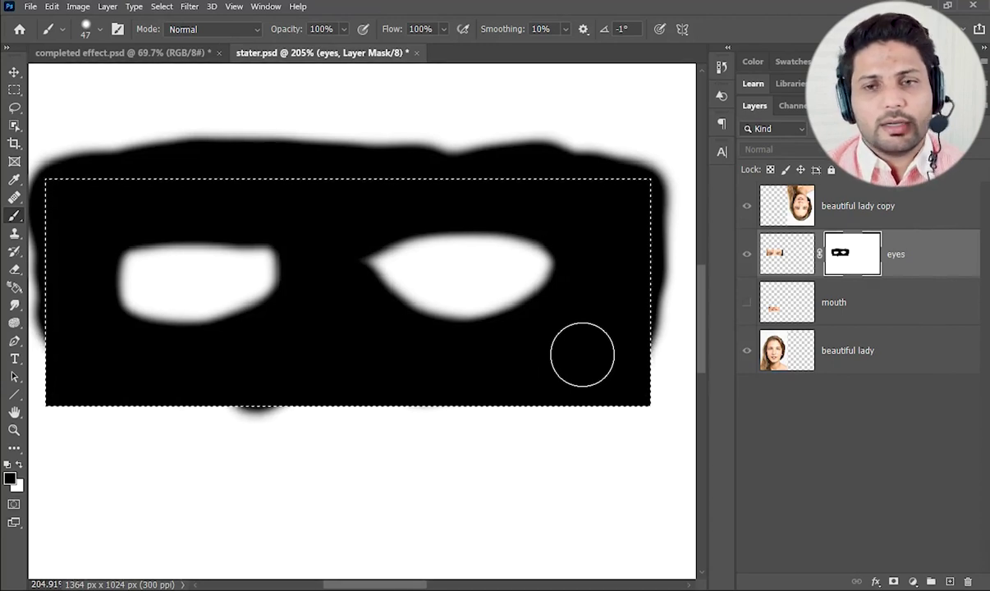
- Deselect, return to the photo view, and hide the eyes layer to compare with the original
key(ctrl+d)
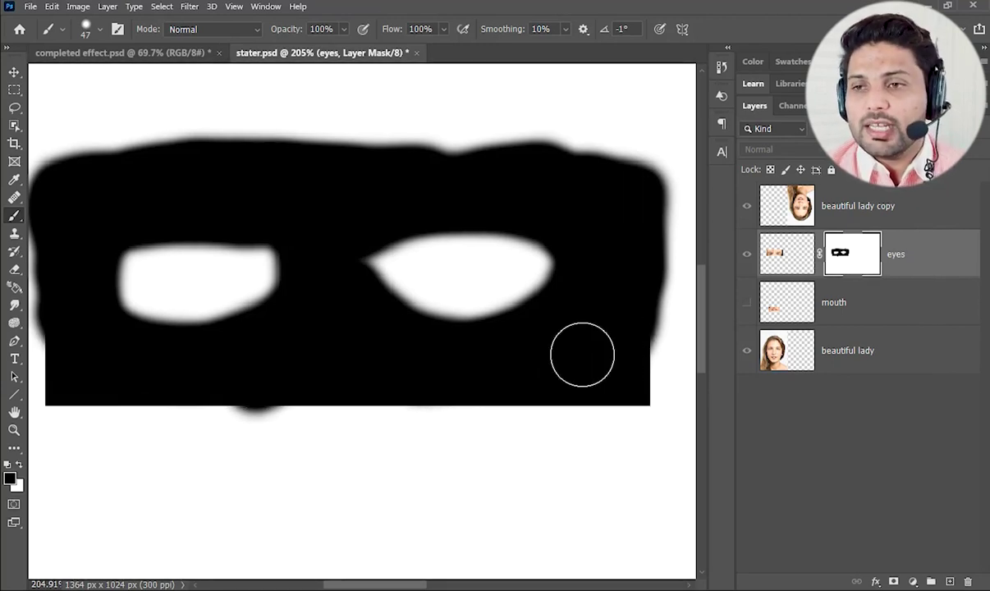
click(749, 208)
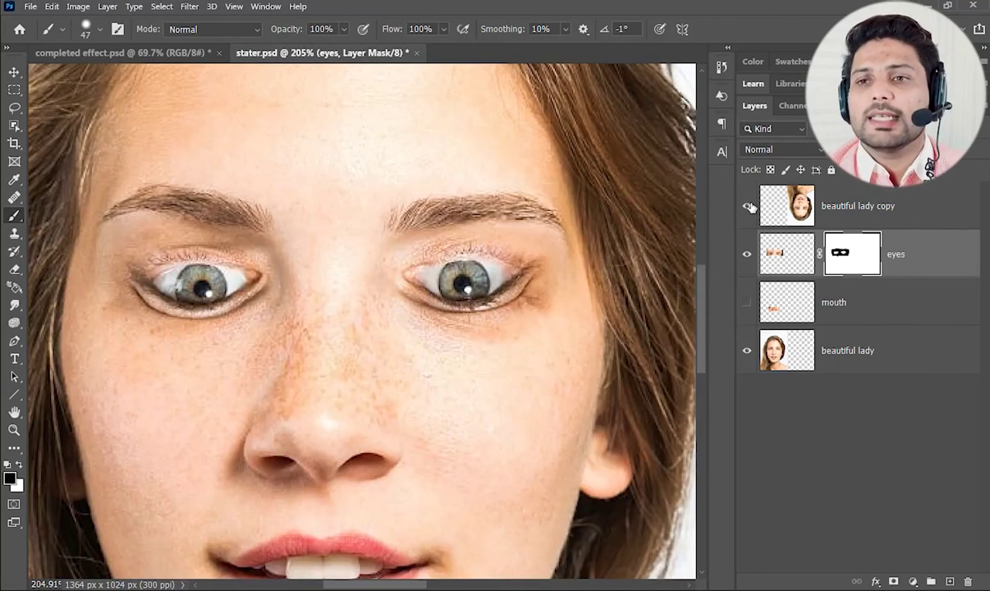
click(748, 256)
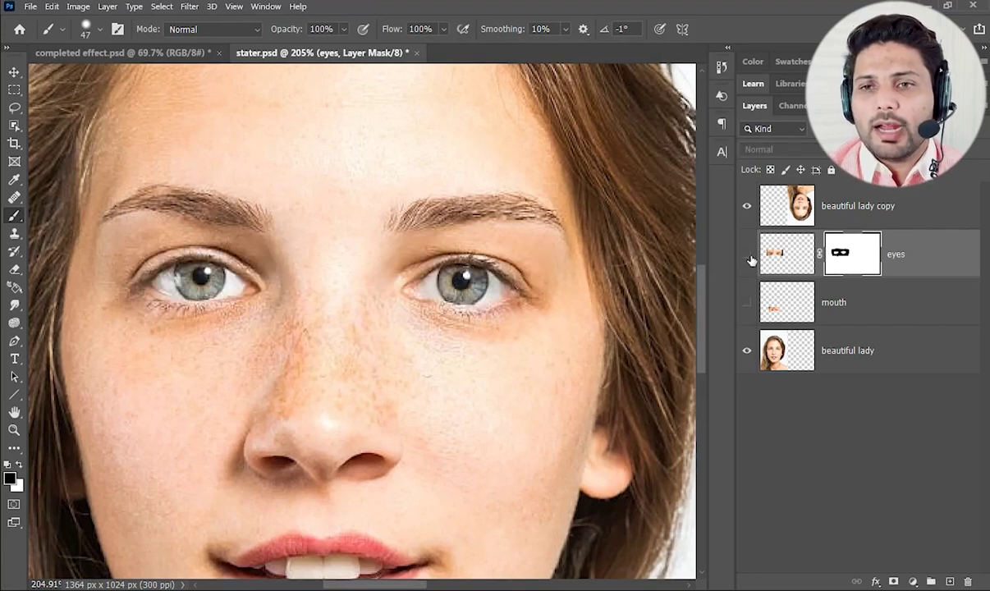
- Turn the eyes layer back on and pan down to bring the nose, mouth and chin into view
click(748, 256)
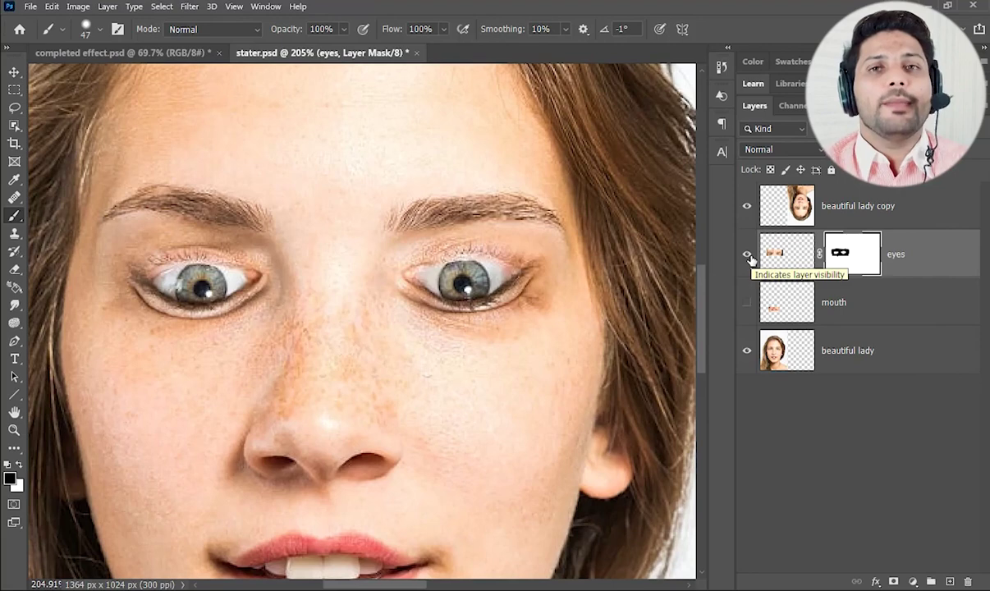
drag(579, 396, 574, 248)
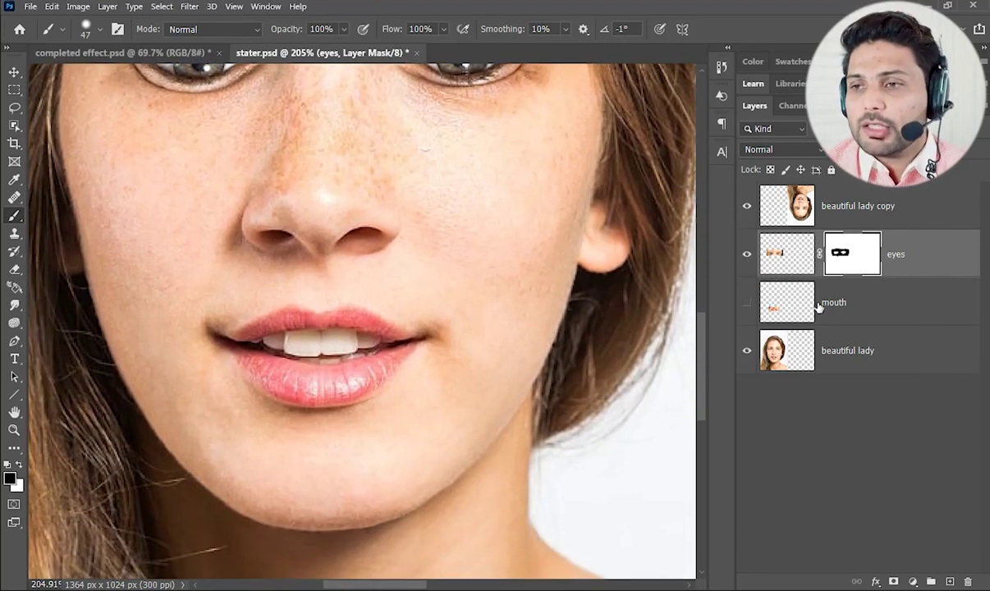
click(802, 307)
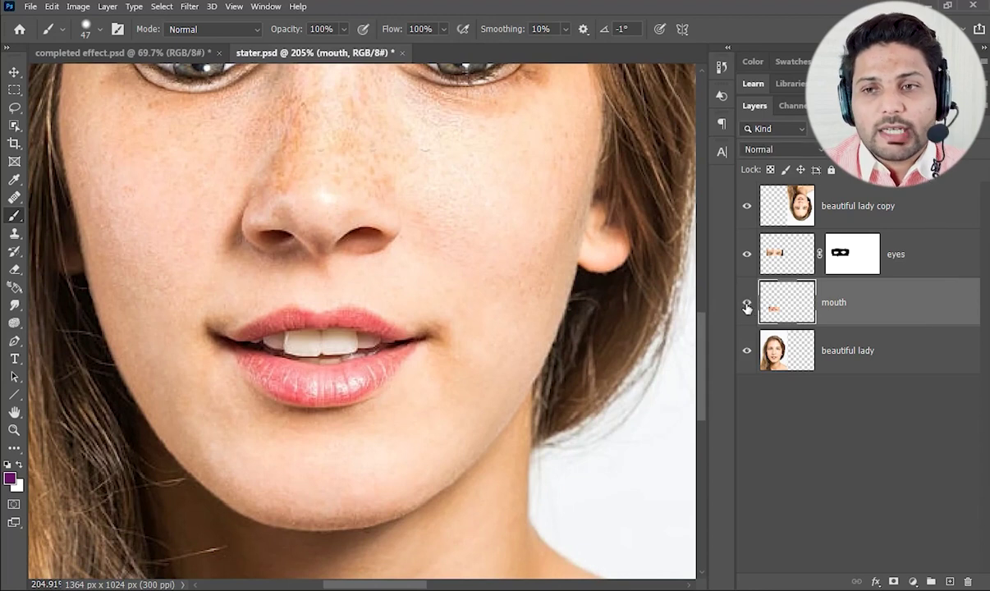
- Show the mouth layer at 50% opacity, move it over the original lips, then restore 100% opacity
click(747, 306)
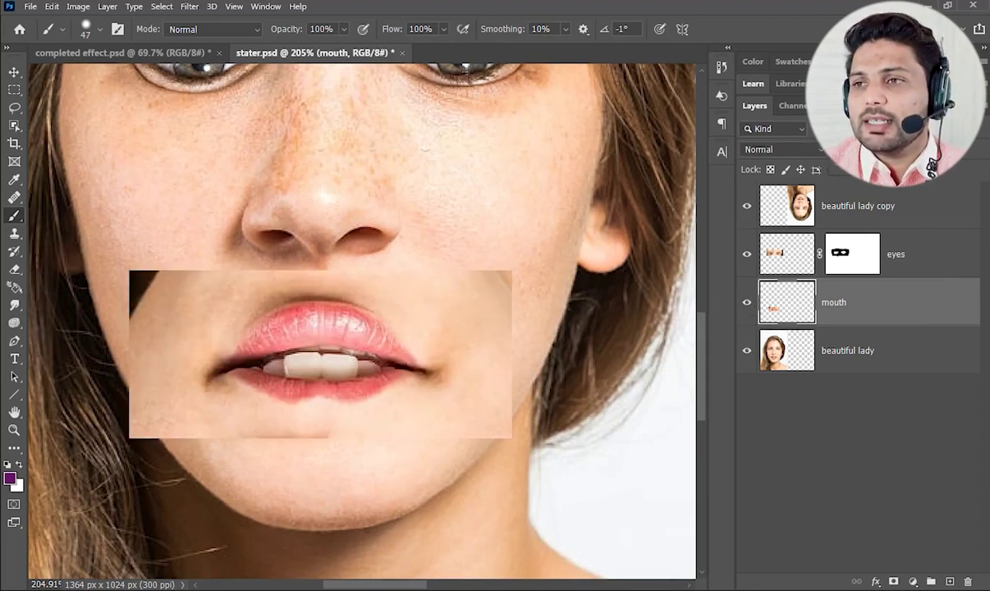
drag(927, 150, 903, 149)
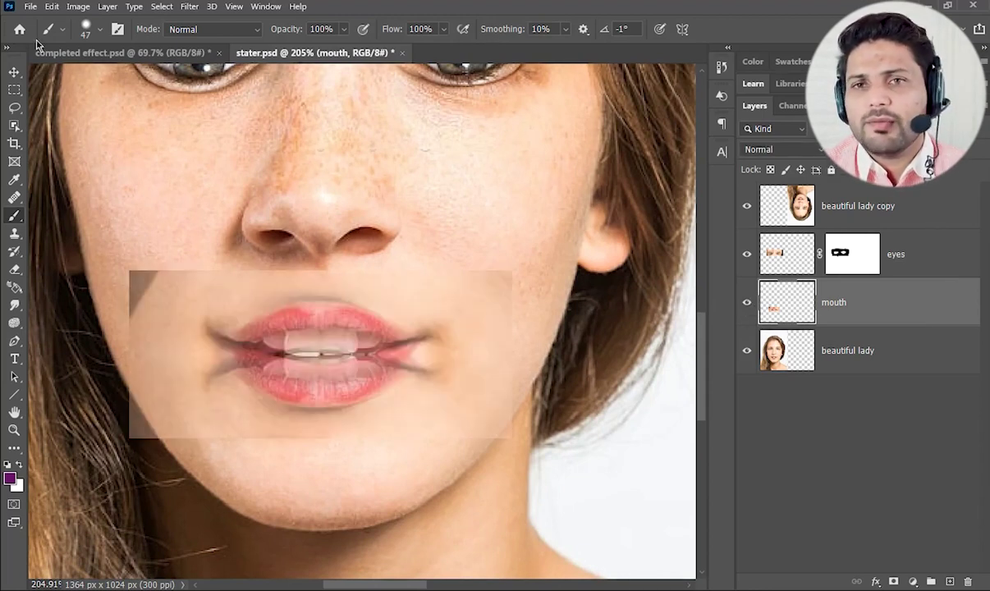
key(v)
key(Down)
key(Down)
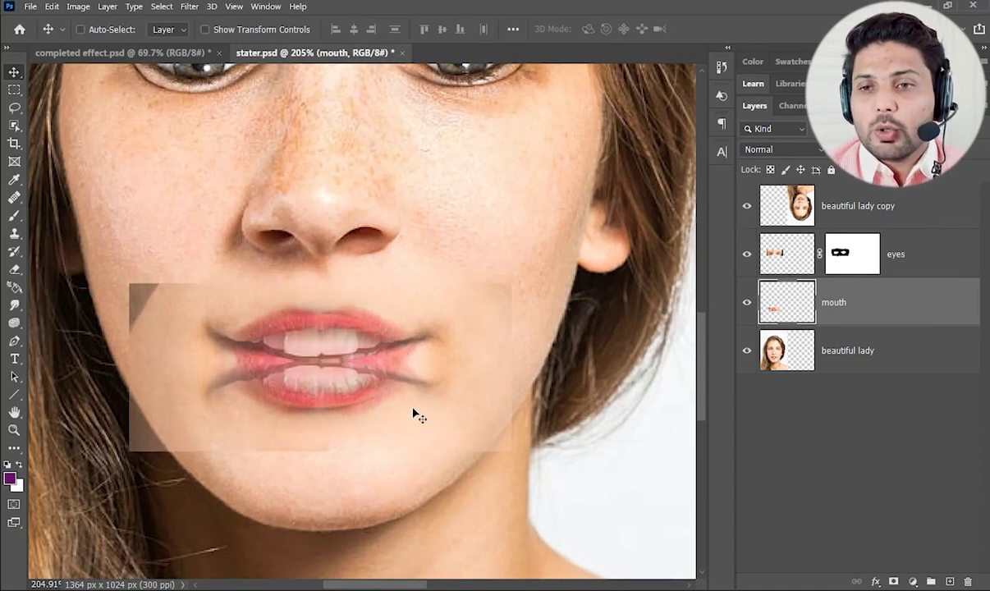
mouse_move(343, 379)
mouse_down()
mouse_move(351, 373)
mouse_move(341, 389)
mouse_move(359, 375)
mouse_move(342, 387)
mouse_move(346, 395)
mouse_up()
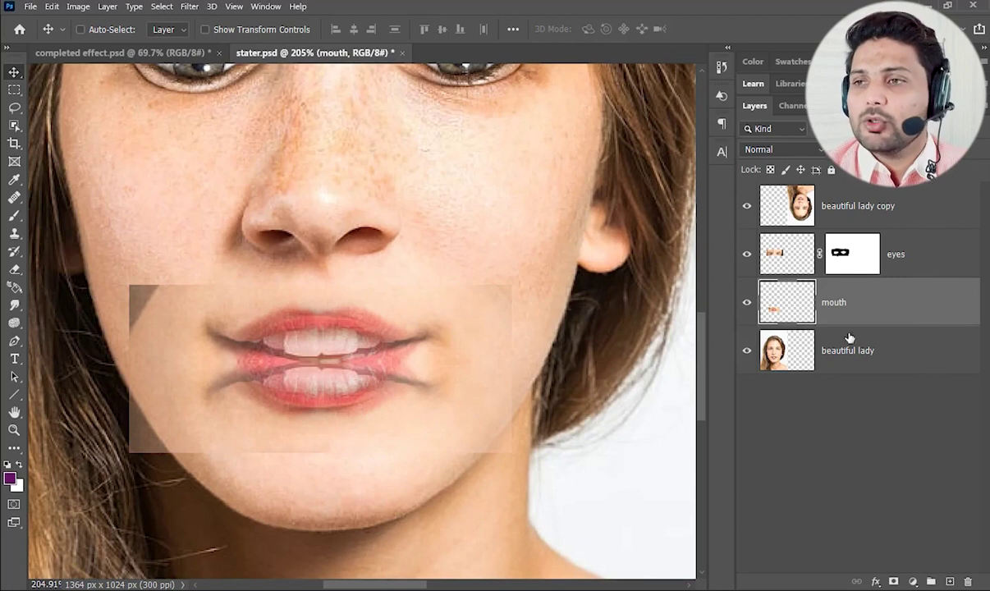
key(0)
click(928, 419)
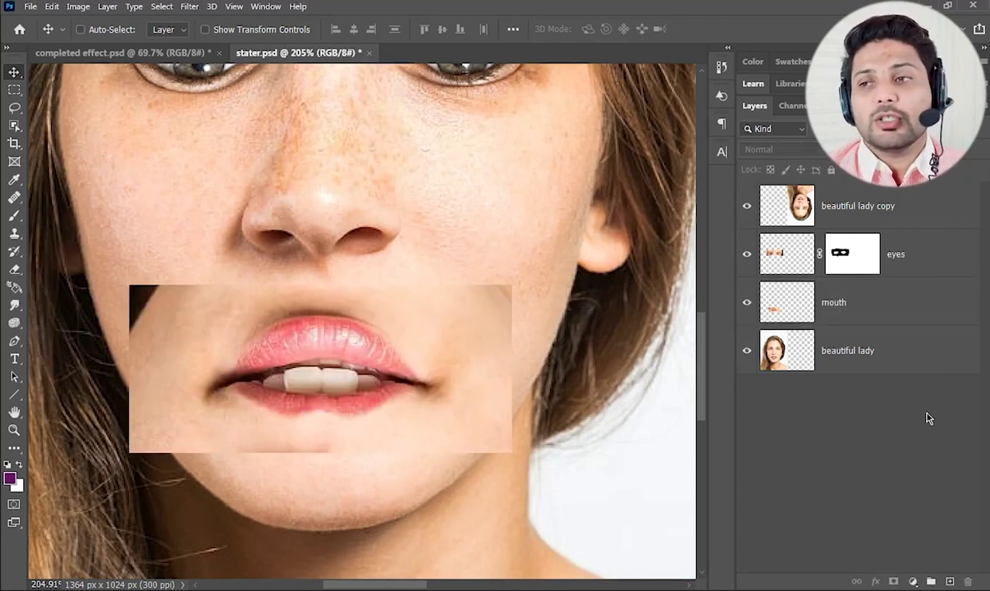
click(845, 312)
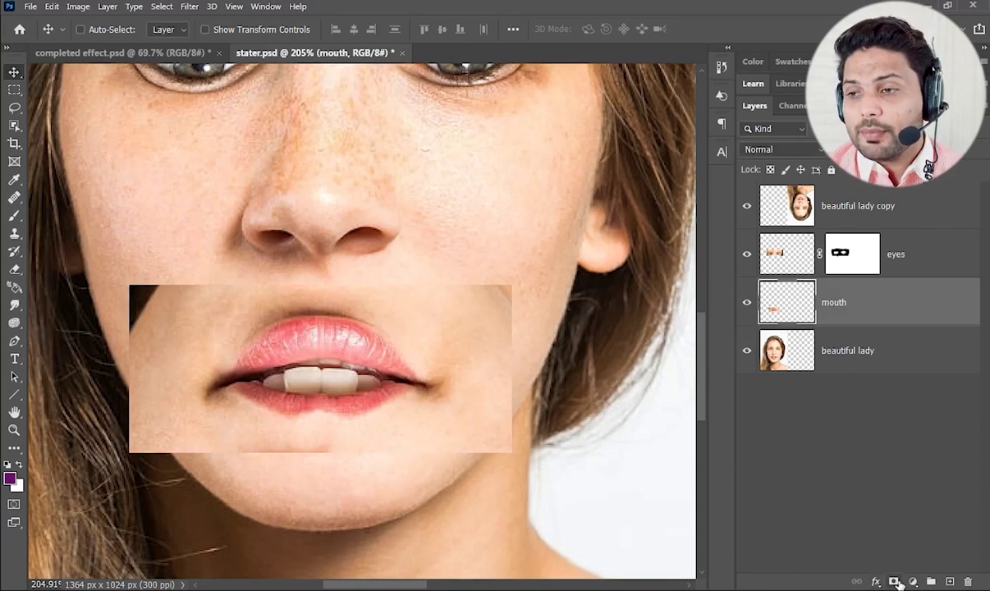
- Add a layer mask to the mouth layer and test black strokes near the left lip corner, undoing them
click(893, 581)
click(14, 215)
mouse_move(188, 310)
mouse_down()
mouse_move(144, 299)
mouse_move(155, 316)
mouse_move(221, 294)
mouse_up()
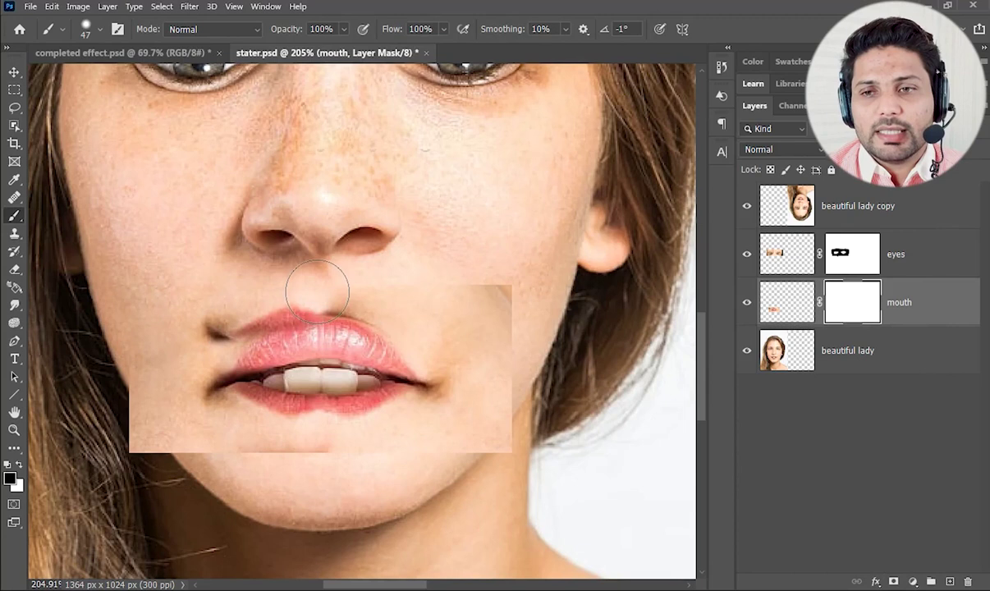
key(ctrl+z)
mouse_move(176, 320)
mouse_down()
mouse_move(132, 342)
mouse_move(190, 336)
mouse_up()
key(ctrl+z)
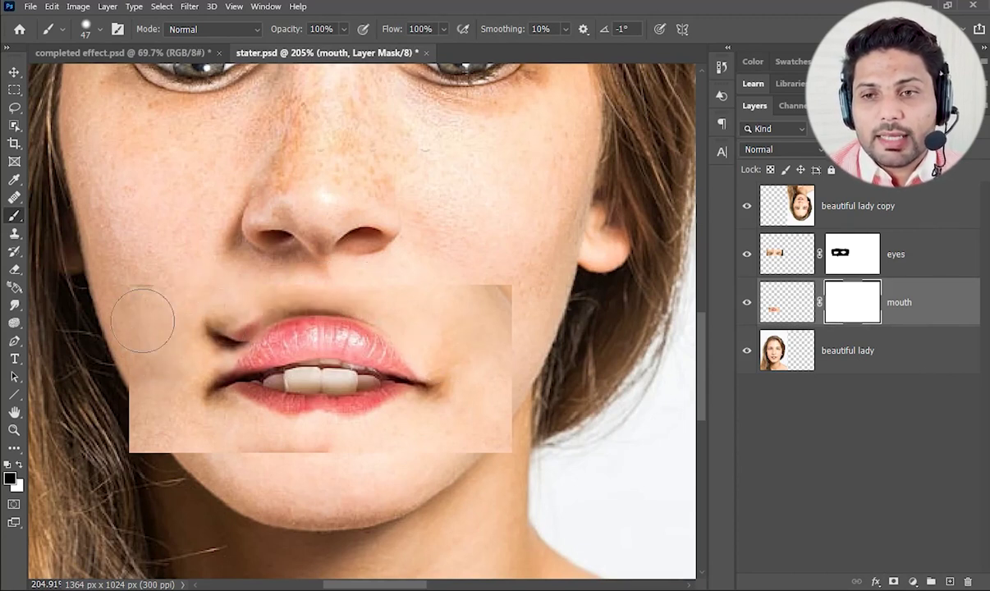
- Paint black along the mouth patch's lower, right and corner edges to blend it into the cheeks
mouse_move(137, 320)
mouse_down()
mouse_move(153, 402)
mouse_move(203, 441)
mouse_move(232, 431)
mouse_move(409, 458)
mouse_up()
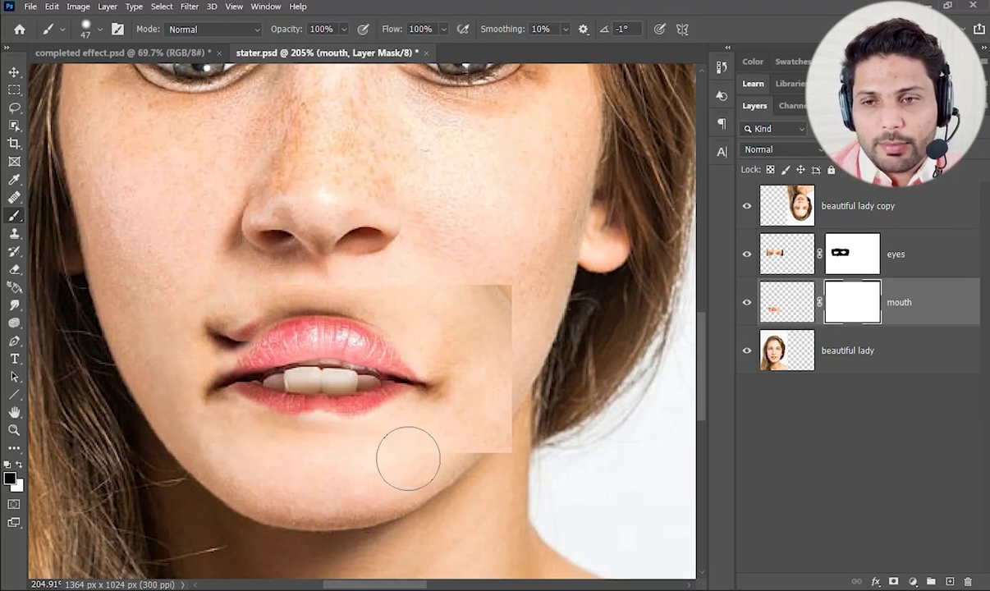
mouse_move(321, 446)
mouse_down()
mouse_move(360, 453)
mouse_move(503, 401)
mouse_move(470, 386)
mouse_move(469, 404)
mouse_move(483, 347)
mouse_up()
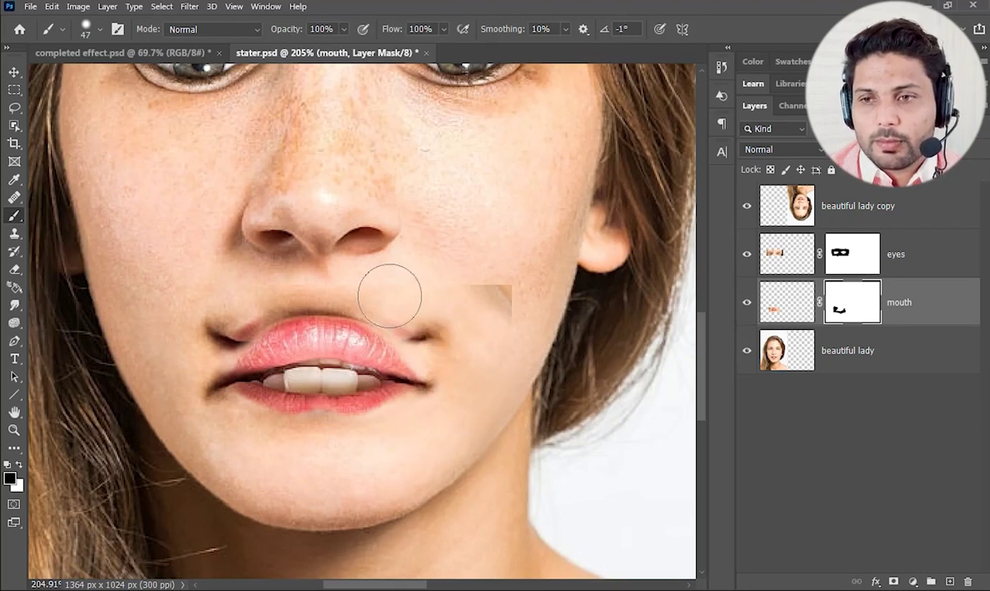
drag(524, 290, 442, 310)
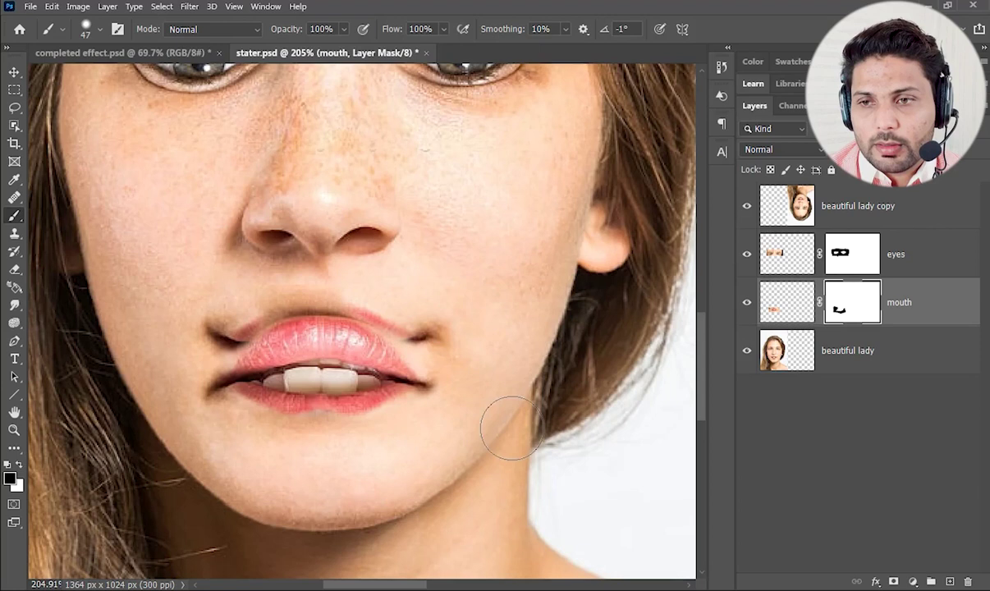
mouse_move(435, 268)
mouse_down()
mouse_move(411, 297)
mouse_move(414, 314)
mouse_move(295, 305)
mouse_move(233, 314)
mouse_up()
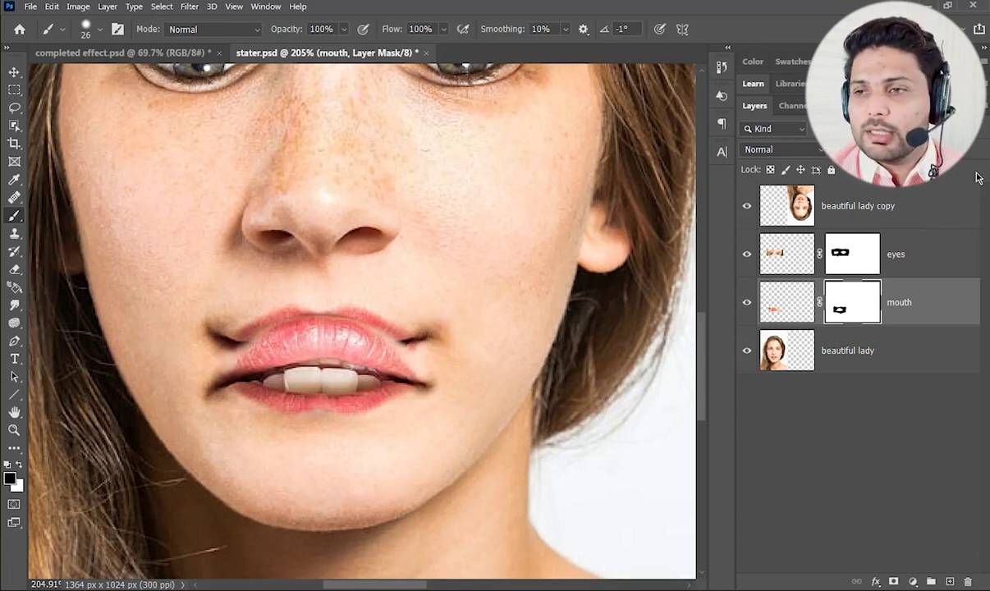
click(795, 307)
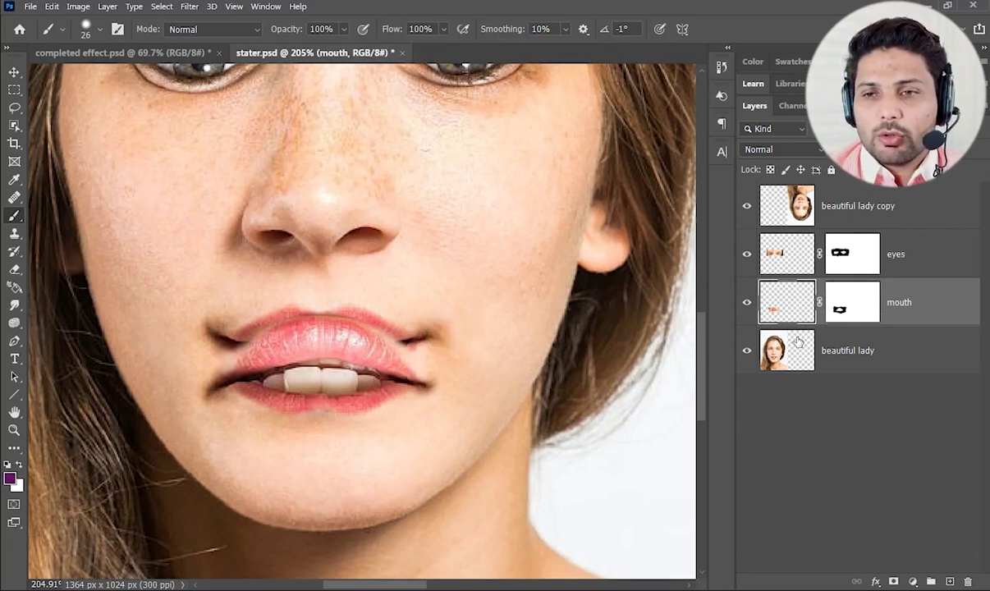
- Nudge the flipped mouth layer slightly upward with the arrow keys
click(15, 77)
key(Up)
key(Up)
key(Up)
key(Up)
key(Up)
key(Up)
key(Up)
key(Up)
key(Up)
key(Down)
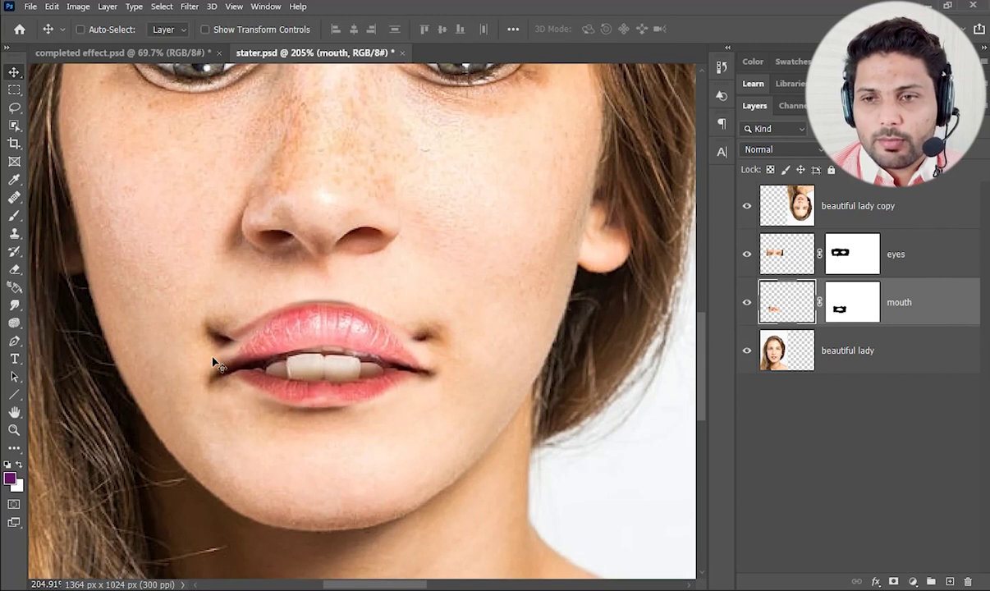
key(Down)
key(Down)
key(Down)
key(Down)
key(Down)
key(Up)
key(Up)
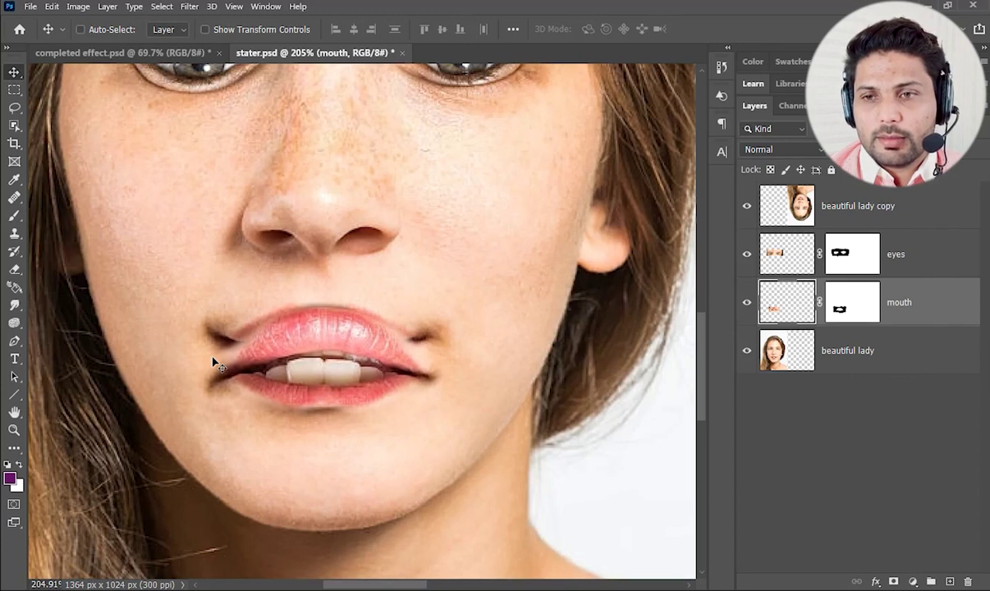
- Return to painting black on the mouth mask and hide the dark shadow at the right mouth corner
key(b)
key(d)
key(ctrl+backslash)
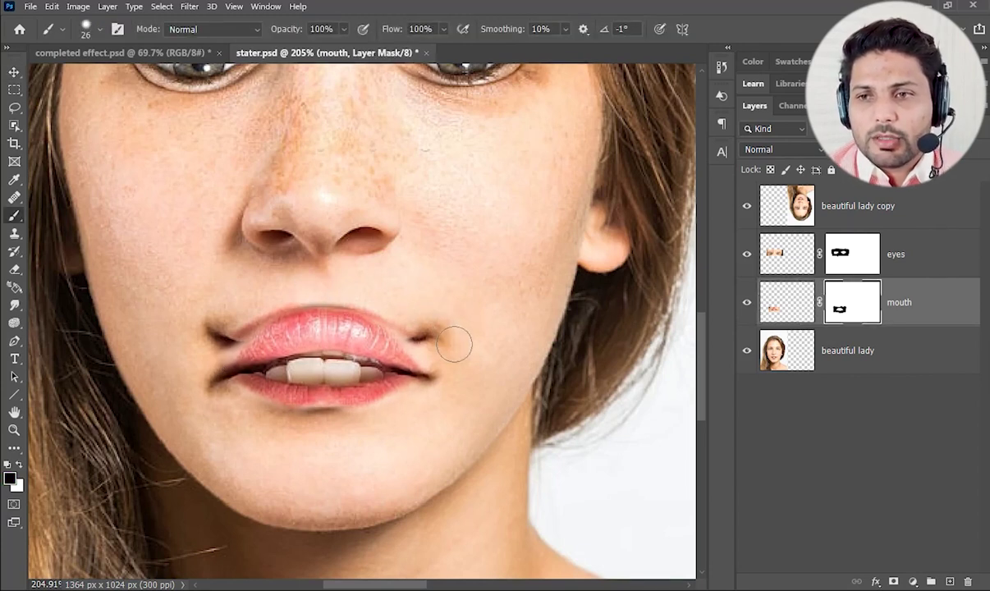
drag(420, 310, 437, 325)
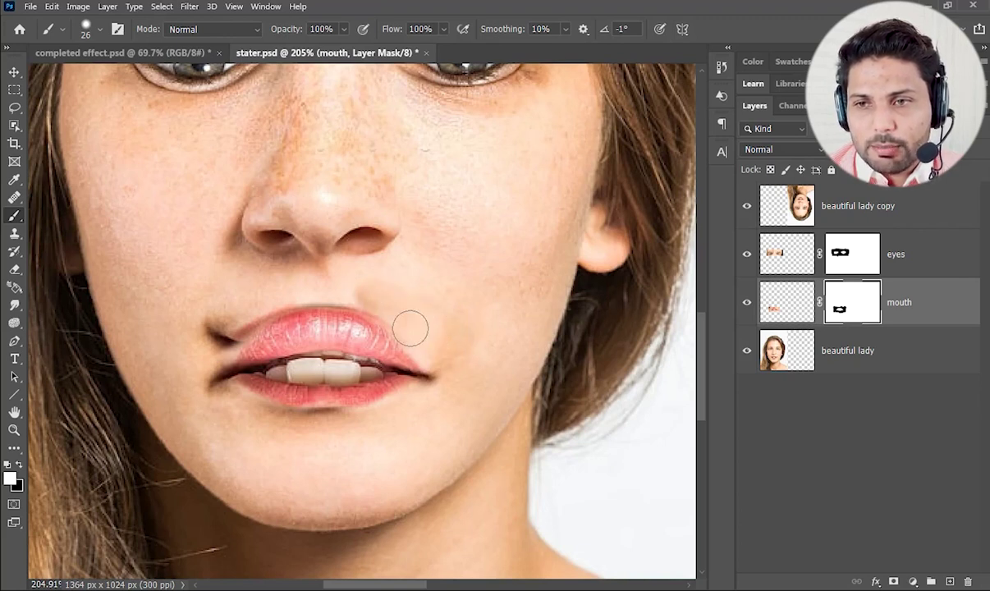
- Paint white on the mouth mask to restore and blend the upper lip, left corner and skin below the lip
key(x)
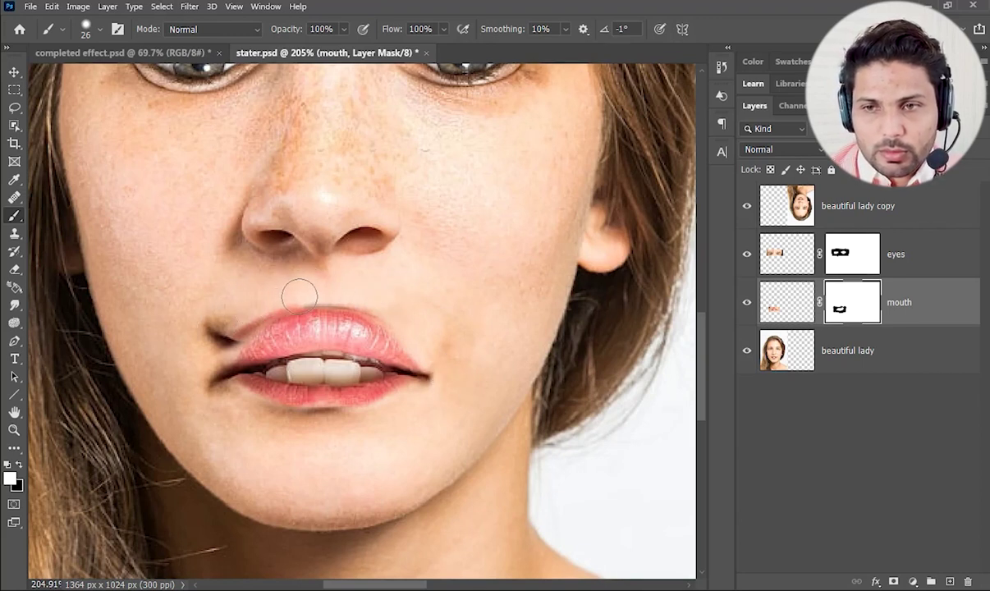
drag(299, 294, 269, 304)
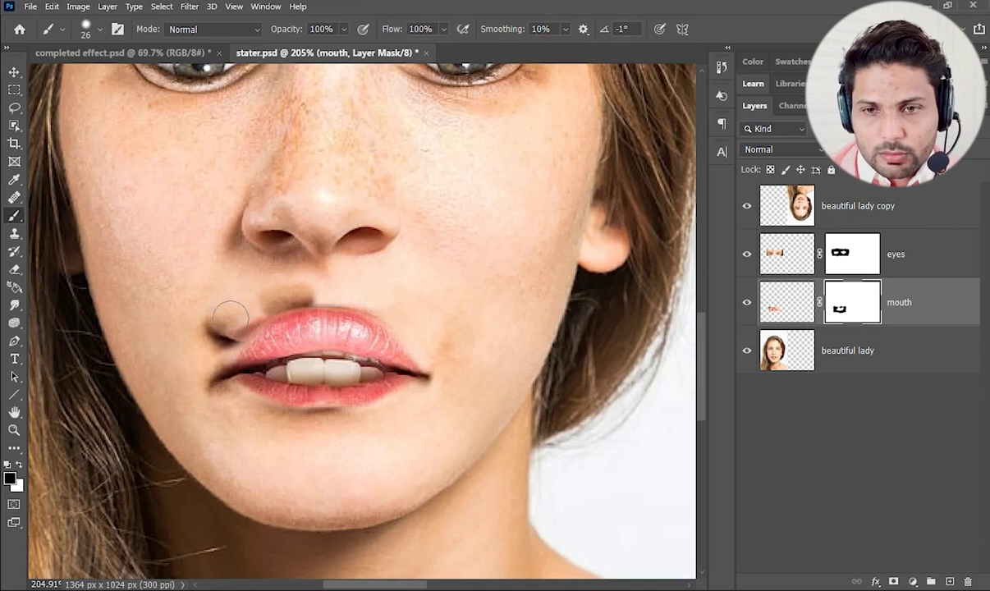
mouse_move(271, 308)
mouse_down()
mouse_move(242, 316)
mouse_move(303, 292)
mouse_move(247, 333)
mouse_up()
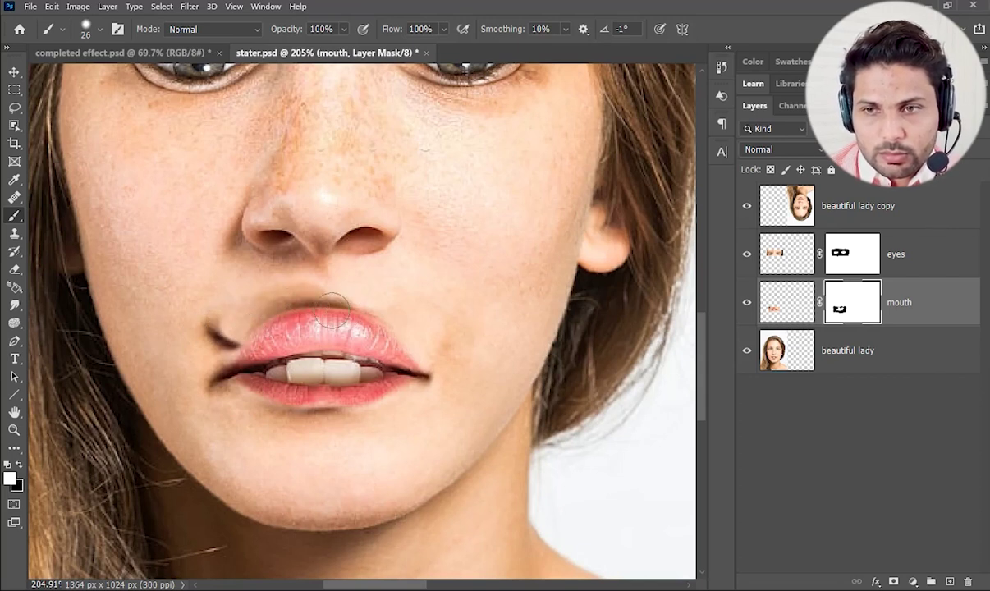
drag(343, 315, 420, 321)
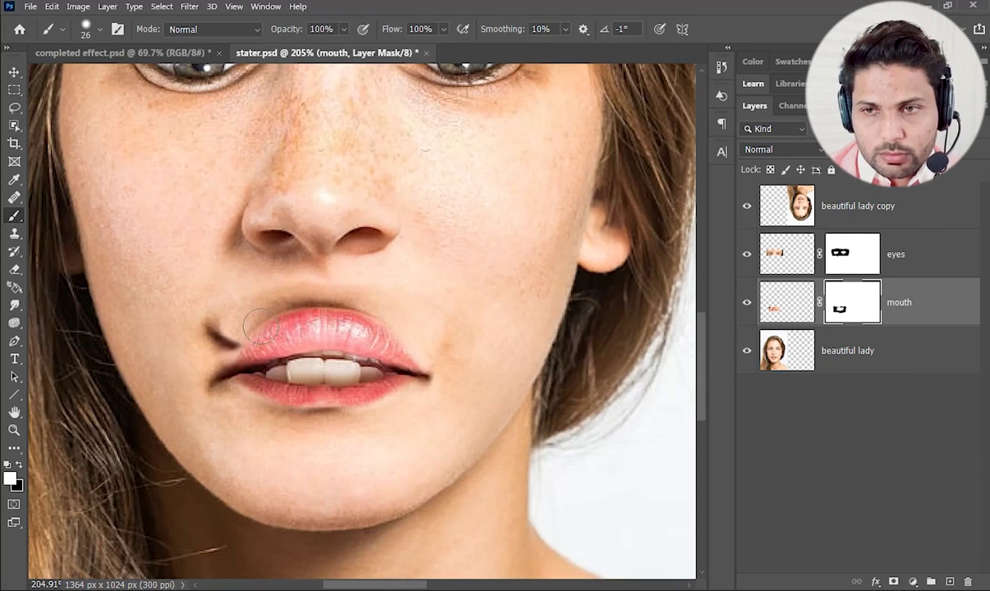
drag(277, 324, 189, 345)
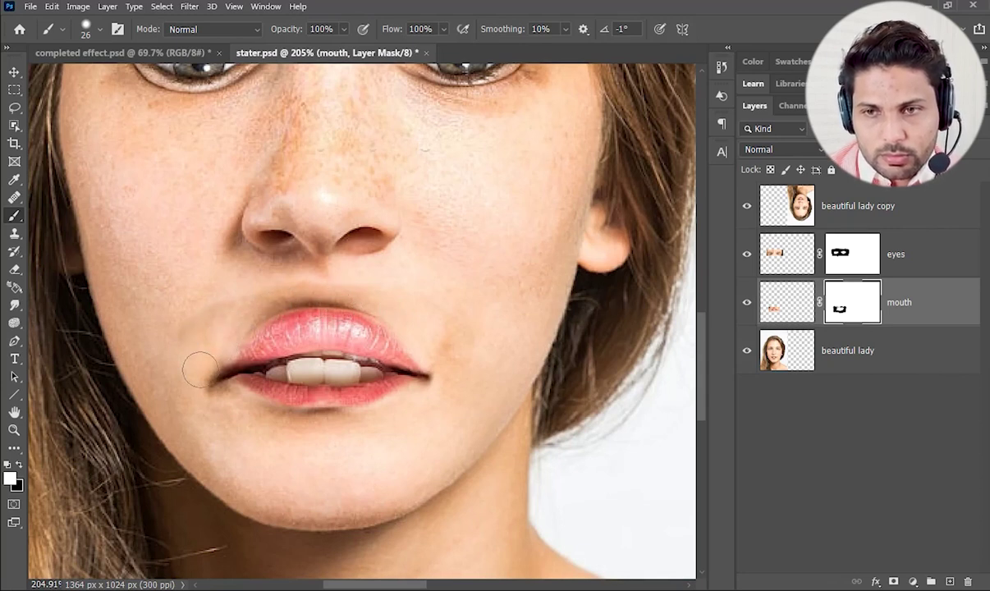
drag(311, 421, 364, 431)
key(x)
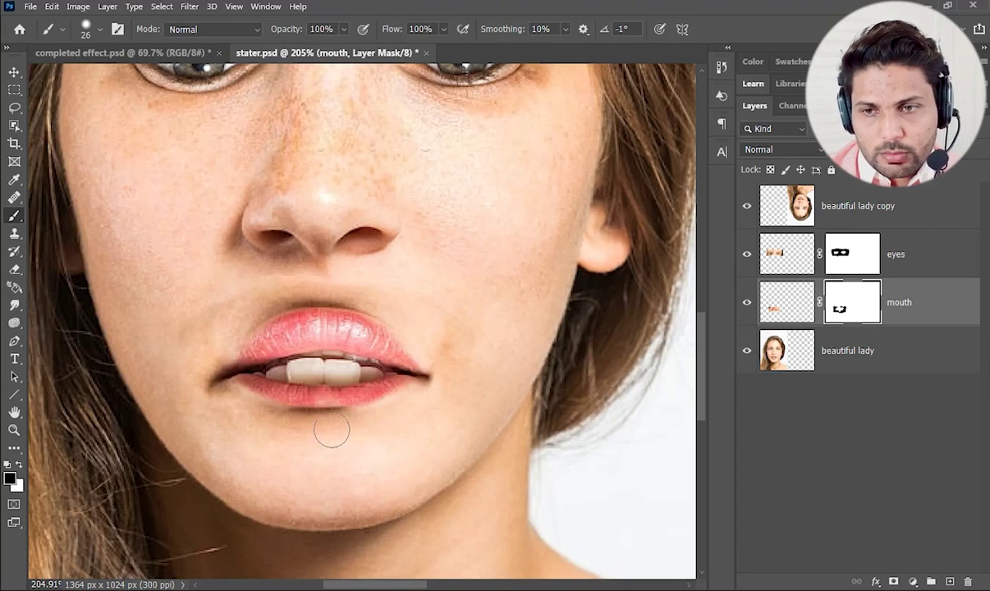
click(12, 73)
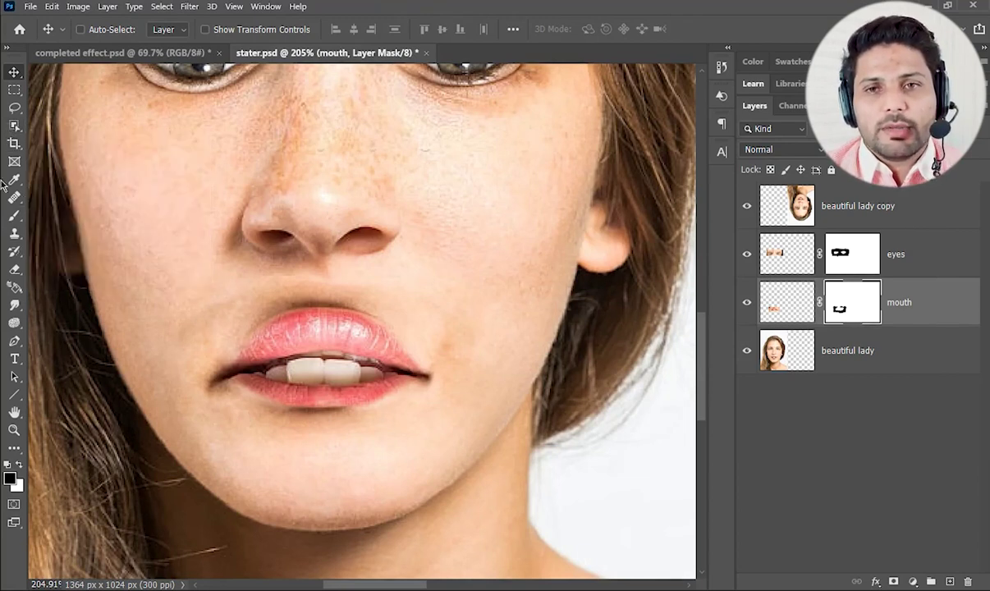
- Heal the chin, jaw and lower-lip edge with the Healing Brush sampled from the chin, then fit the image on screen
click(18, 199)
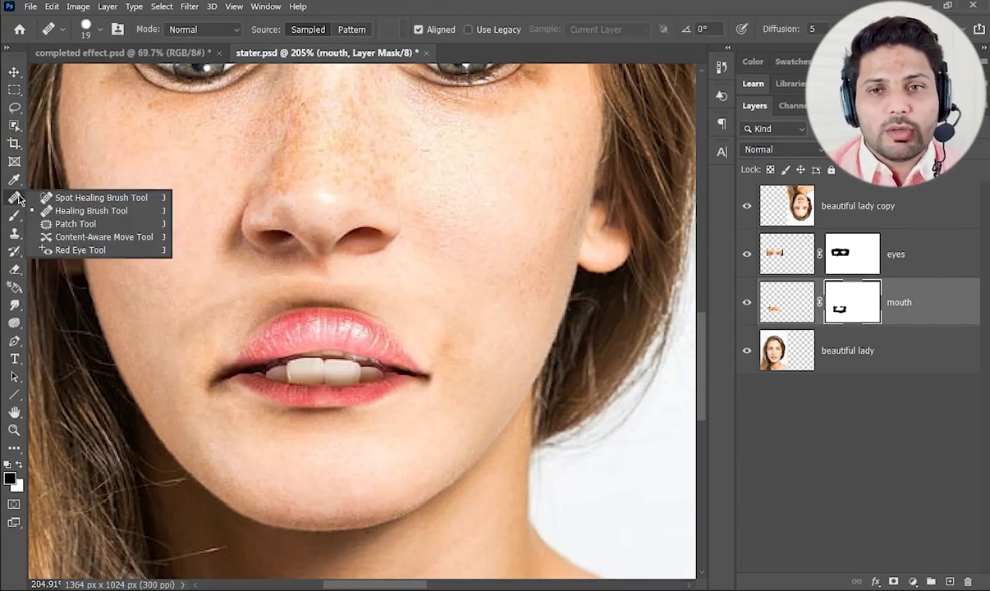
click(156, 211)
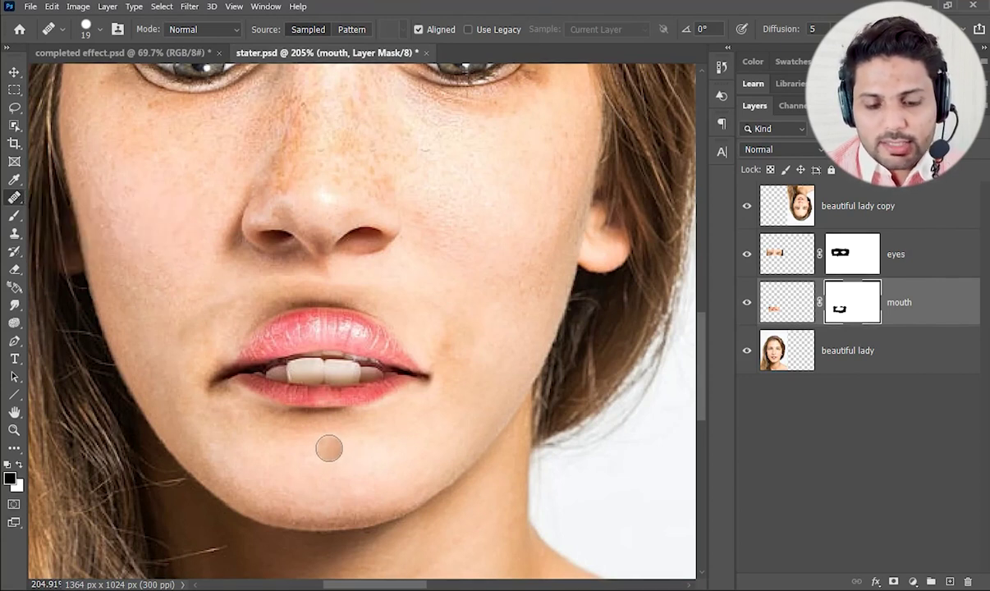
alt+click(335, 466)
click(338, 421)
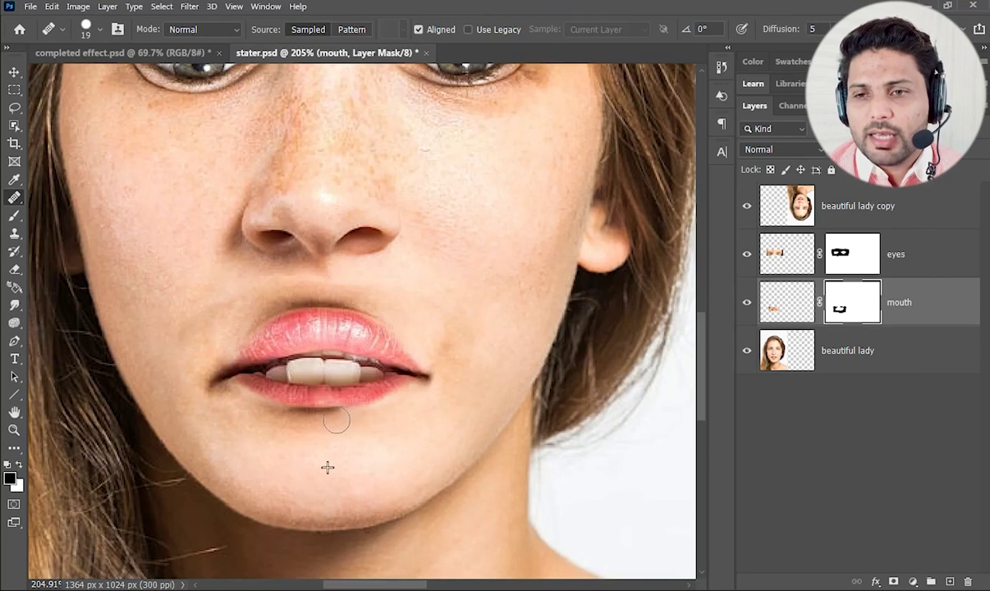
mouse_move(339, 425)
mouse_down()
mouse_move(337, 497)
mouse_move(332, 462)
mouse_up()
mouse_move(329, 408)
mouse_down()
mouse_move(332, 416)
mouse_move(303, 420)
mouse_up()
drag(134, 480, 481, 521)
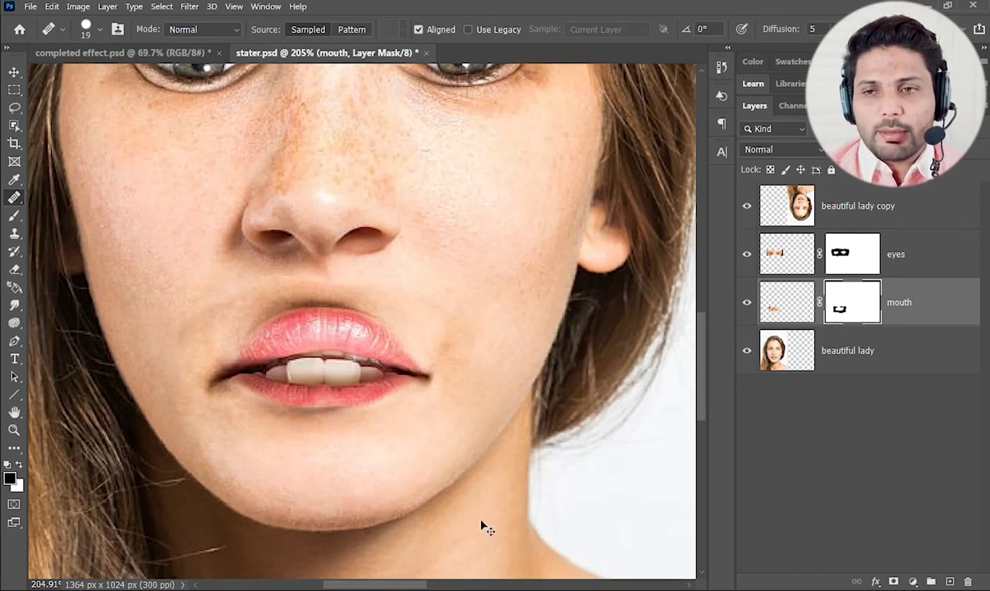
key(ctrl+0)
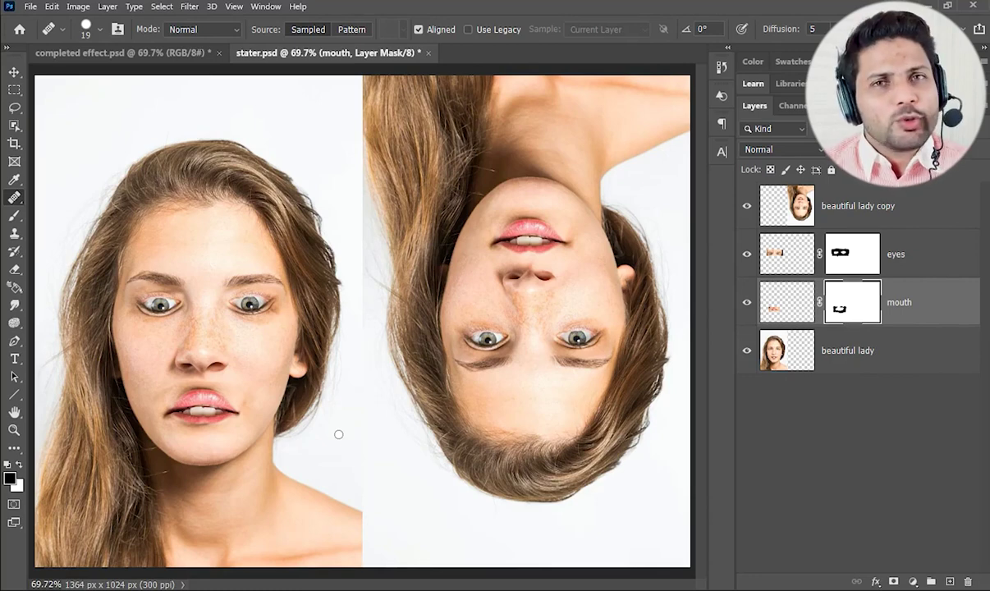
- Rotate the canvas 180° with Image > Image Rotation
click(78, 6)
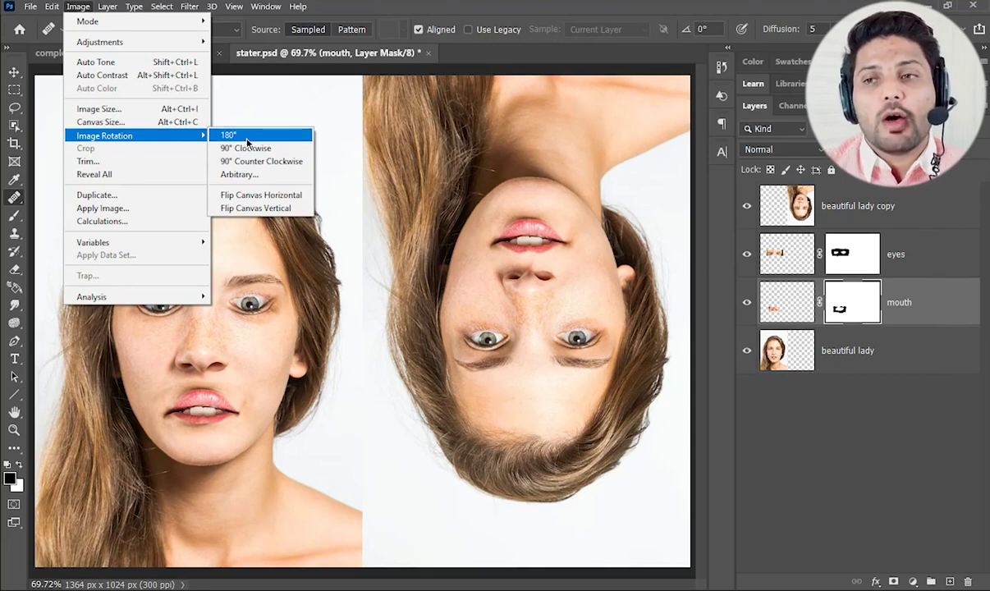
click(247, 138)
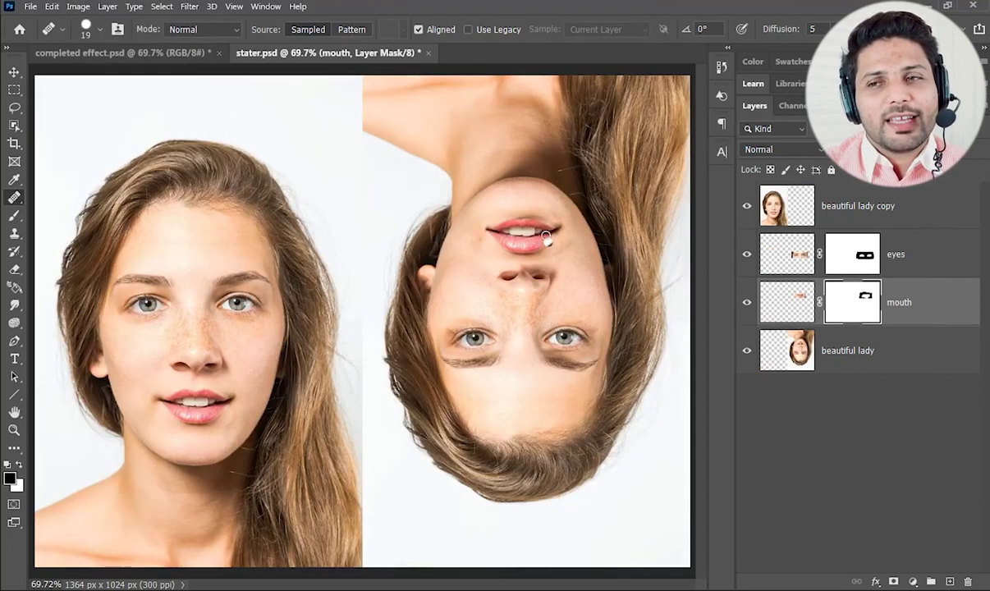